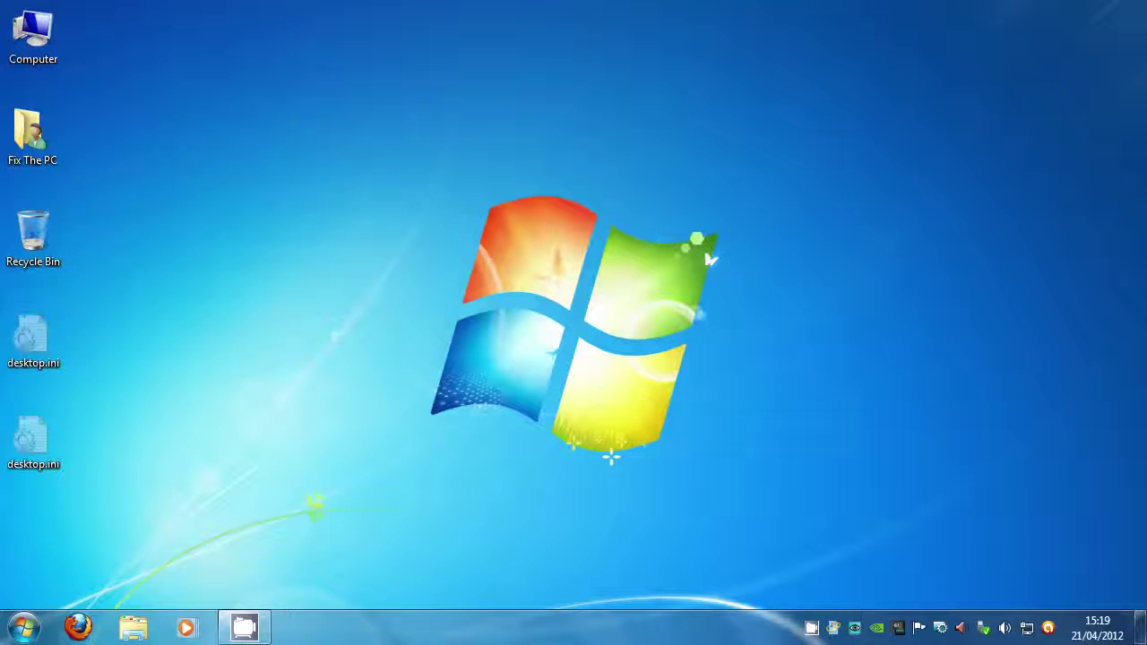
Step: Launch System Configuration with msconfig and bring up the list of startup items
left_click(24, 627)
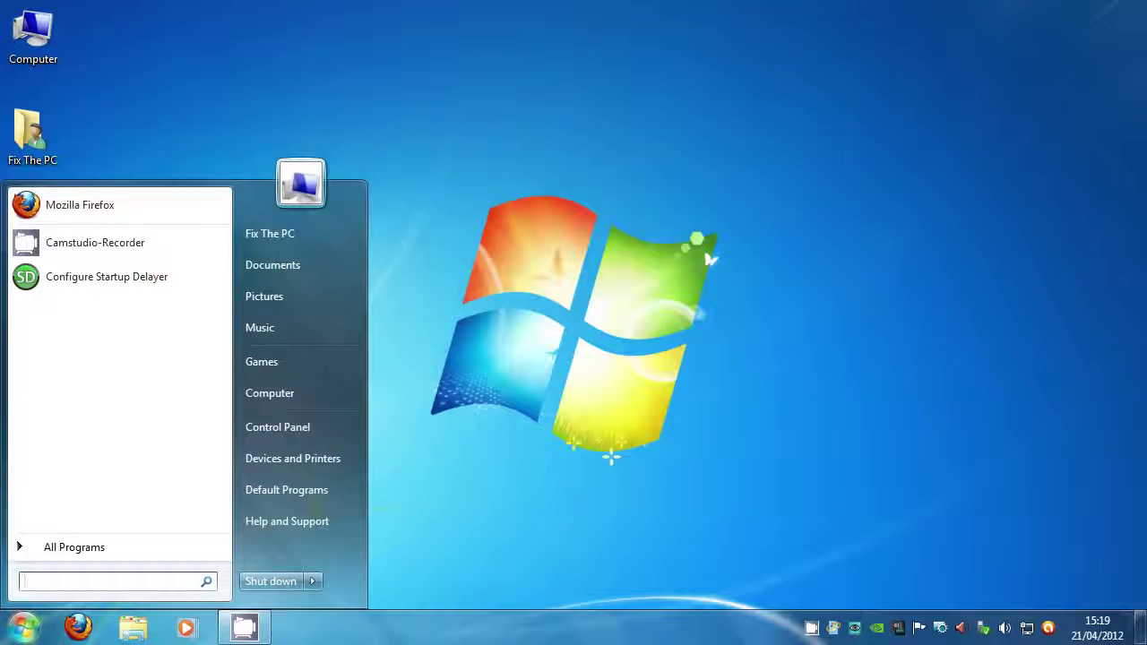
type("msconfig")
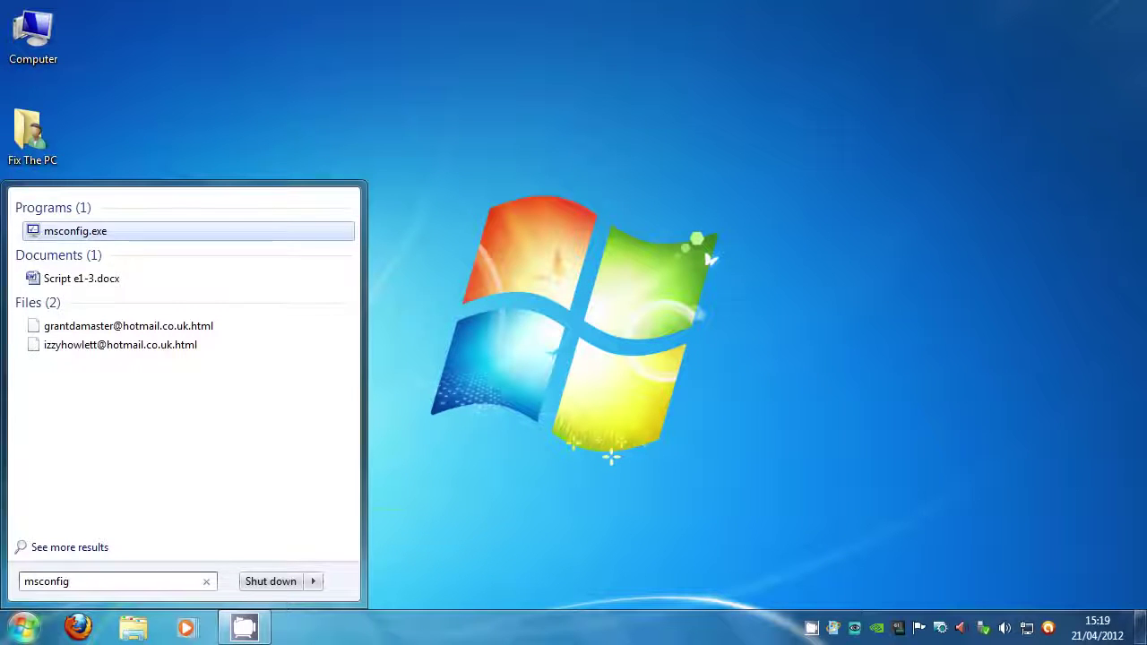
key("Return")
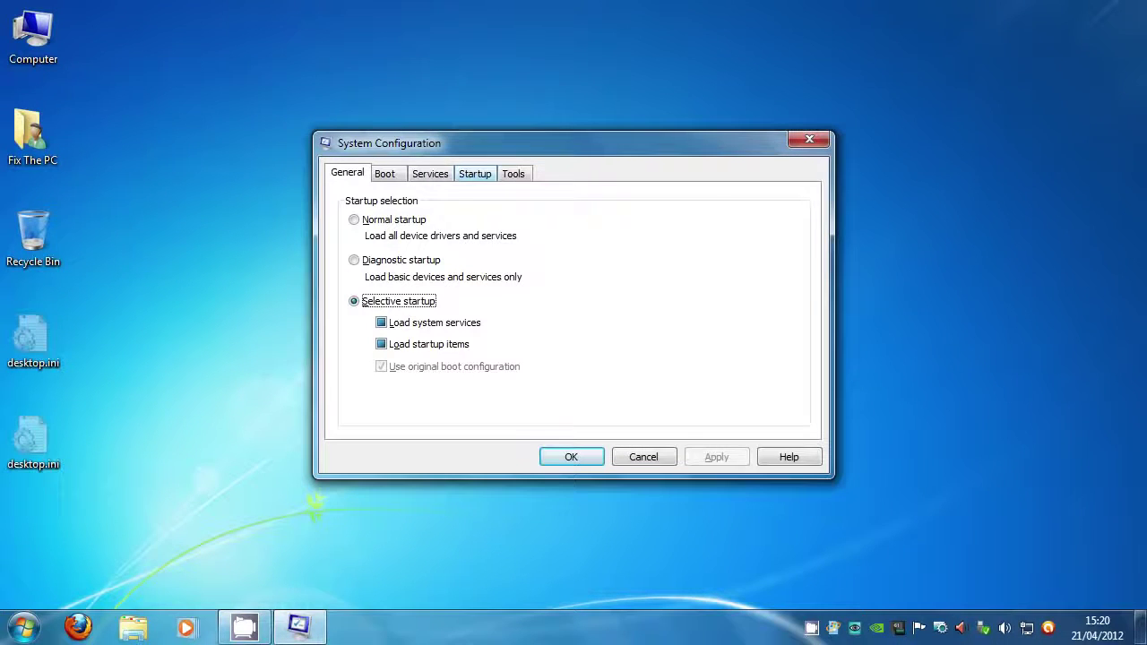
left_click(475, 173)
Step: Look through the whole list of startup items, covering both the enabled and the disabled entries
scroll(574, 304, "down", 6)
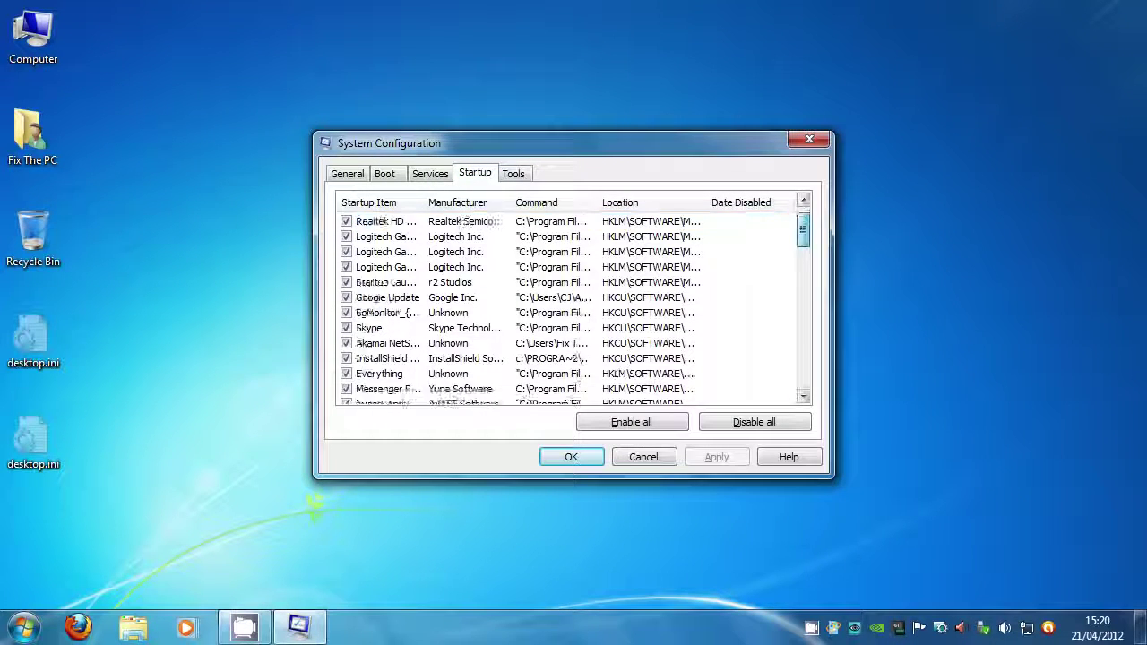
scroll(573, 309, "down", 9)
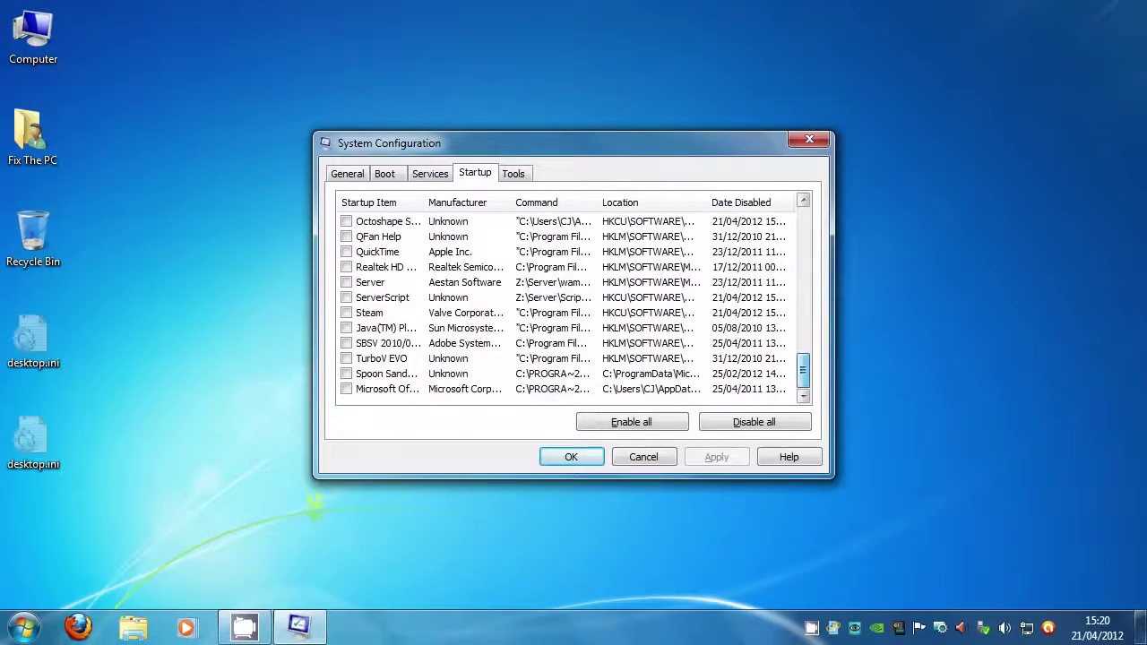
scroll(574, 305, "up", 15)
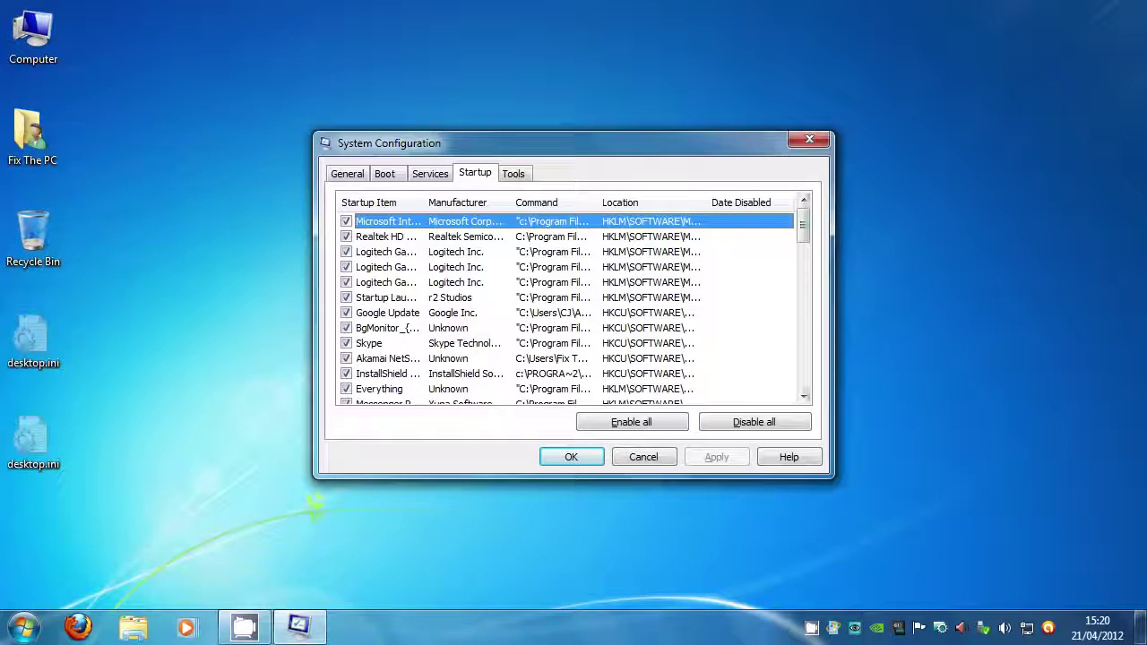
scroll(556, 358, "down", 1)
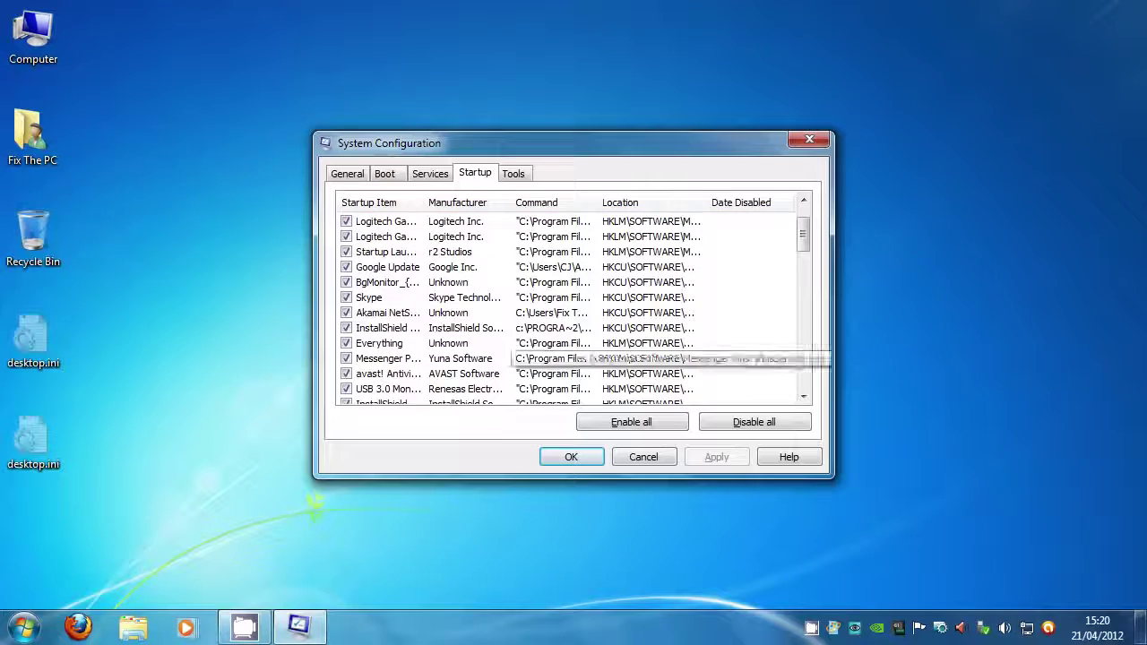
left_click(394, 389)
scroll(394, 389, "up", 1)
scroll(395, 389, "down", 1)
scroll(395, 389, "up", 1)
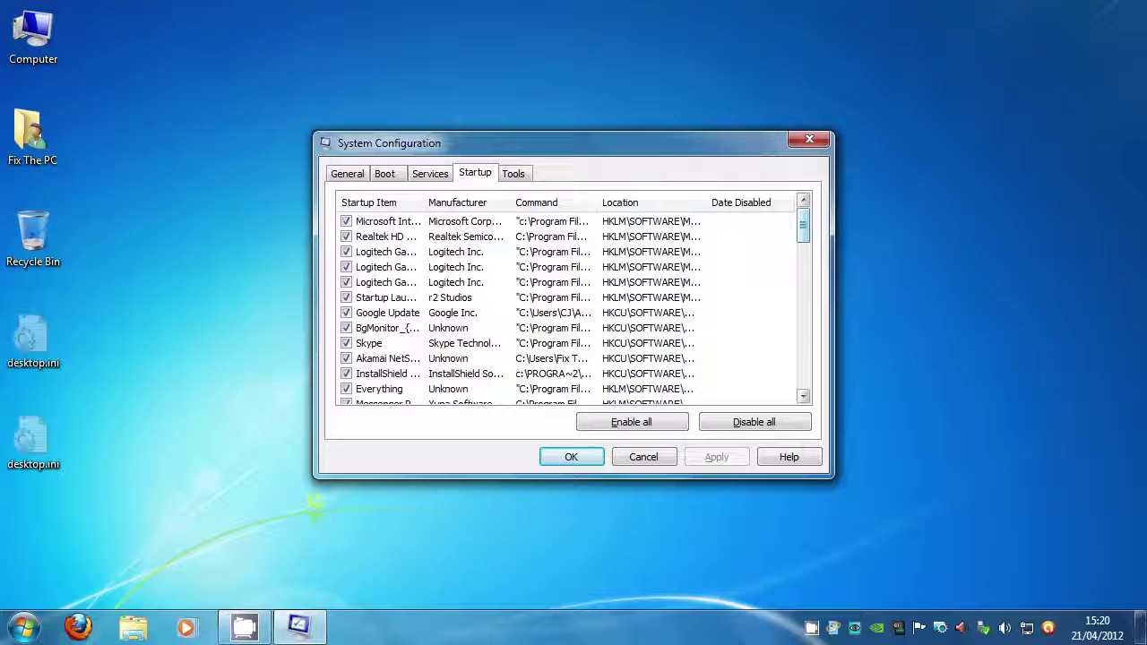
scroll(394, 389, "down", 6)
scroll(395, 389, "up", 2)
scroll(394, 389, "down", 1)
scroll(565, 309, "down", 12)
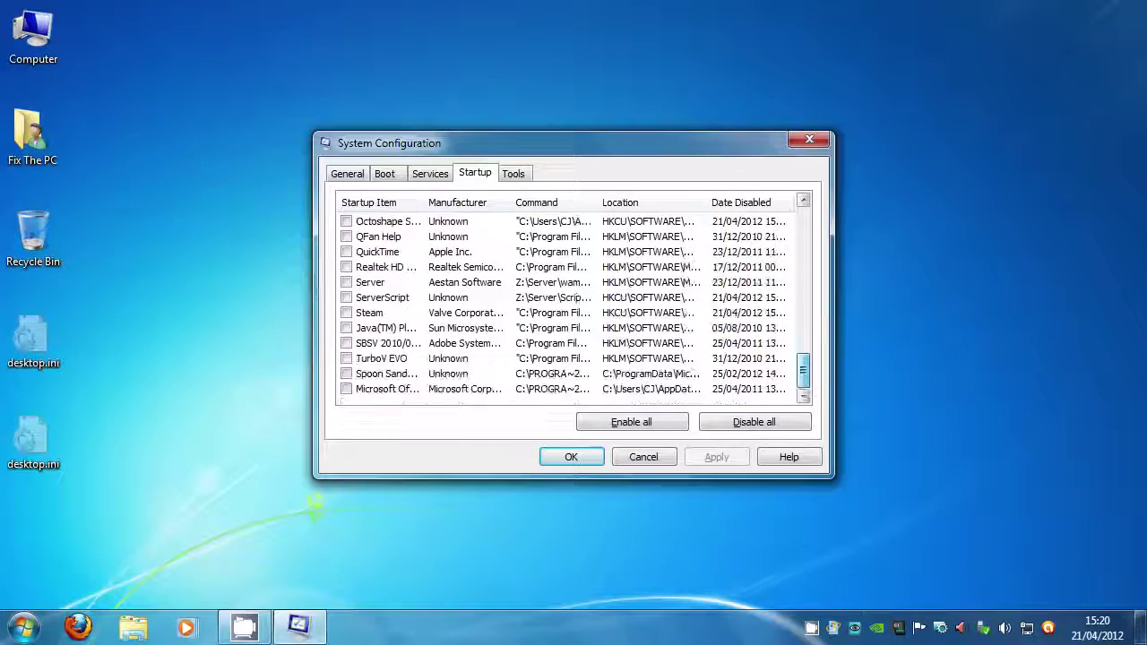
scroll(564, 309, "up", 10)
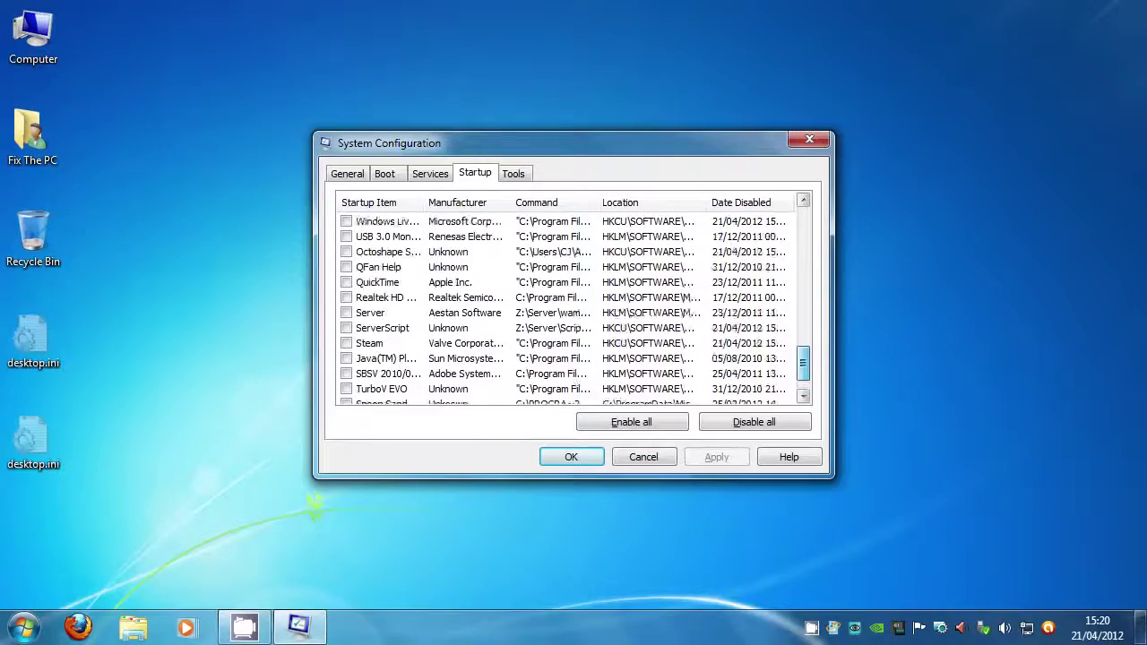
scroll(565, 309, "up", 7)
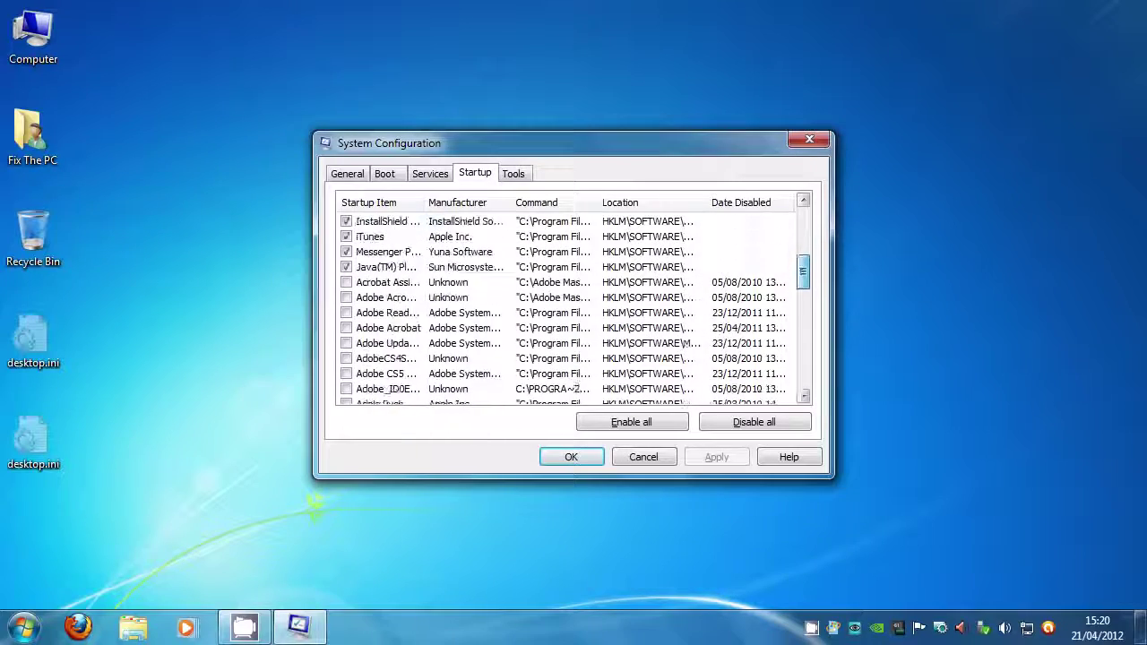
left_click(565, 252)
scroll(565, 309, "up", 1)
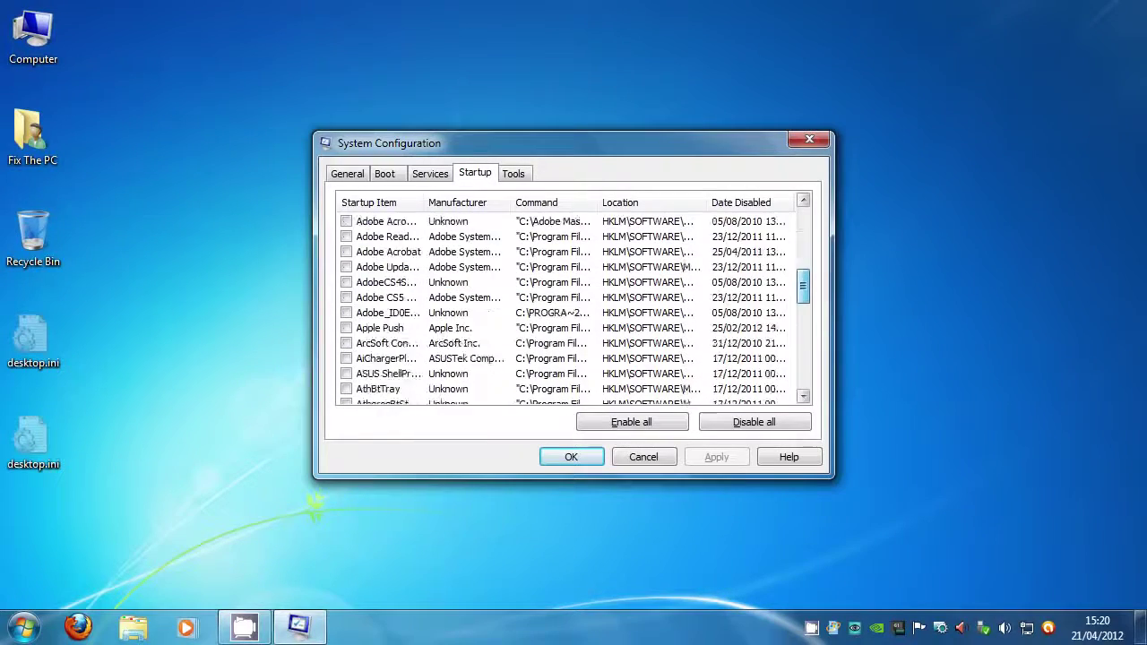
scroll(744, 270, "down", 5)
scroll(744, 271, "up", 15)
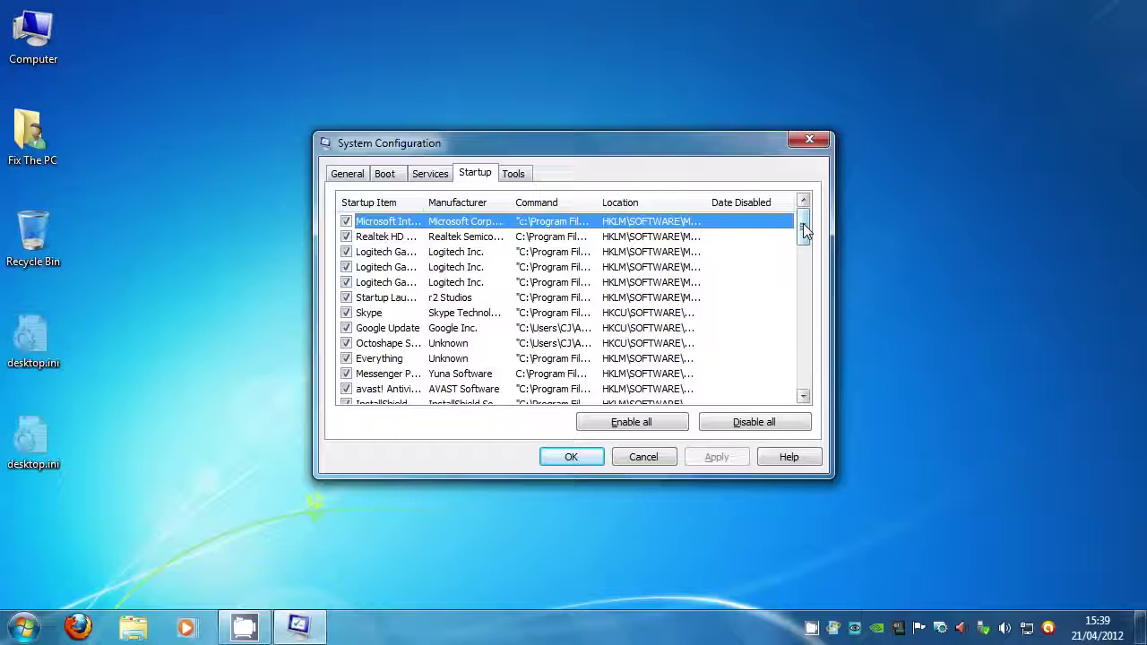
mouse_move(803, 226)
left_mouse_down()
mouse_move(815, 308)
mouse_move(805, 377)
mouse_move(808, 213)
left_mouse_up()
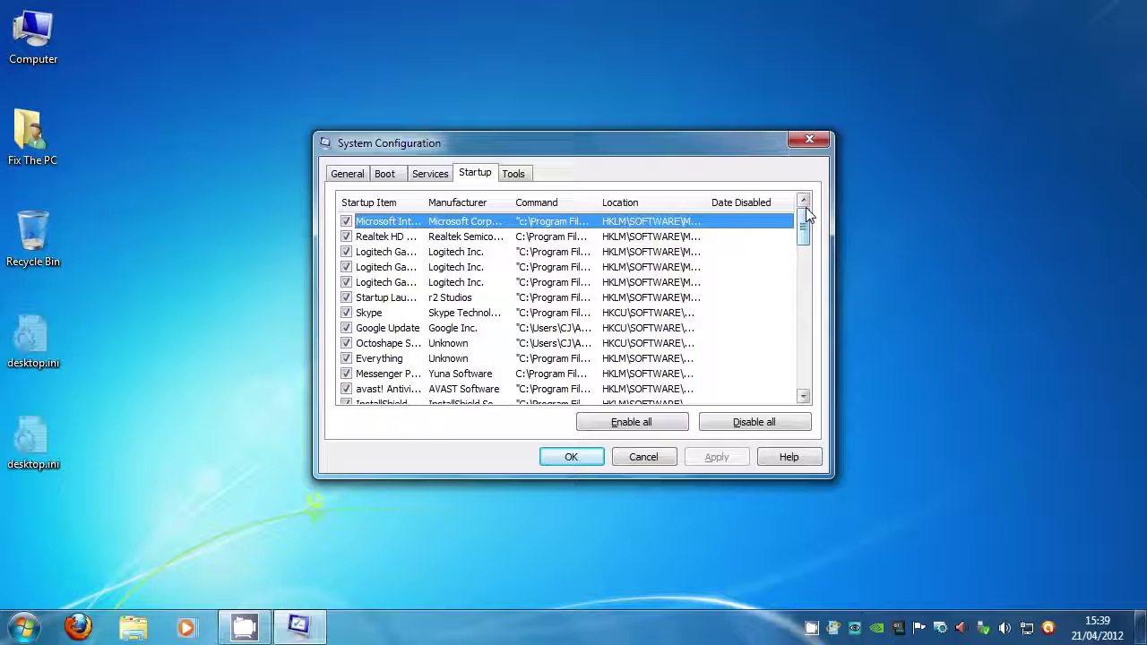
Step: Widen the Startup Item column to show full names and go through the entries from Realtek HD Audio Manager to Startup Launcher
left_click_drag(424, 204, 501, 202)
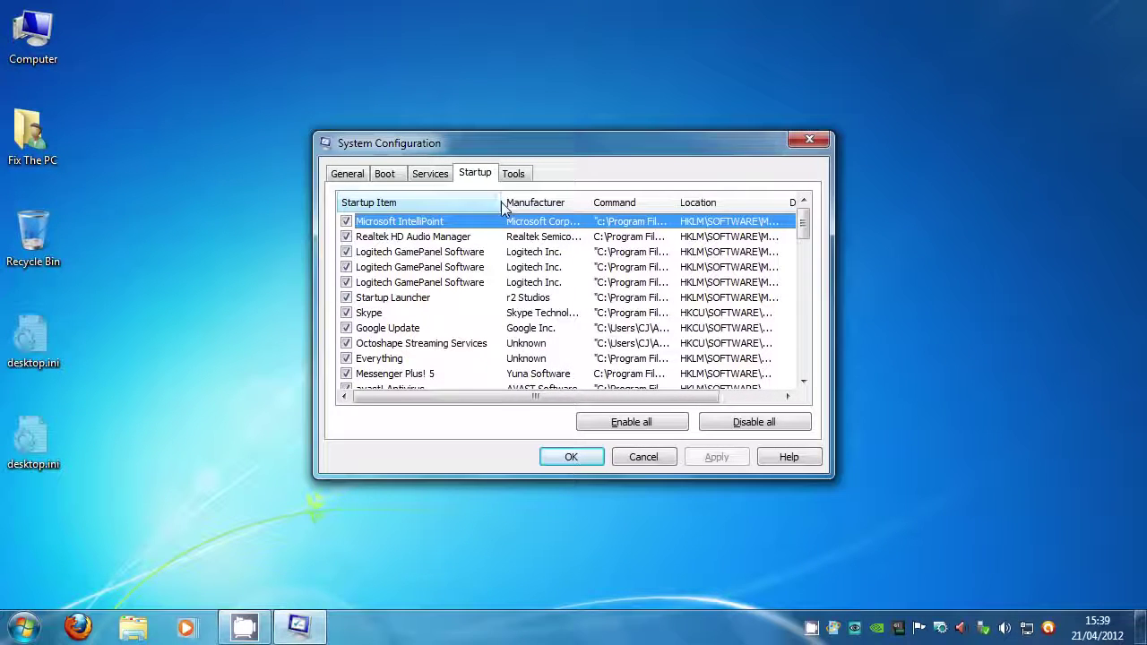
left_click(414, 236)
left_click(478, 253)
left_click(479, 267)
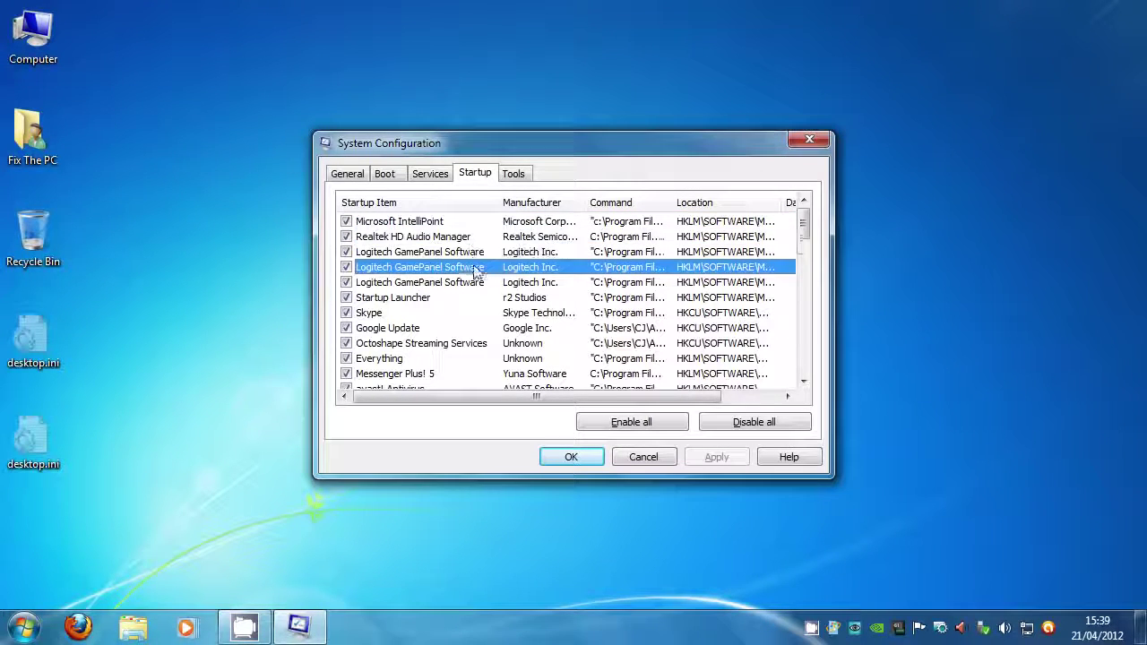
left_click(482, 283)
left_click(478, 303)
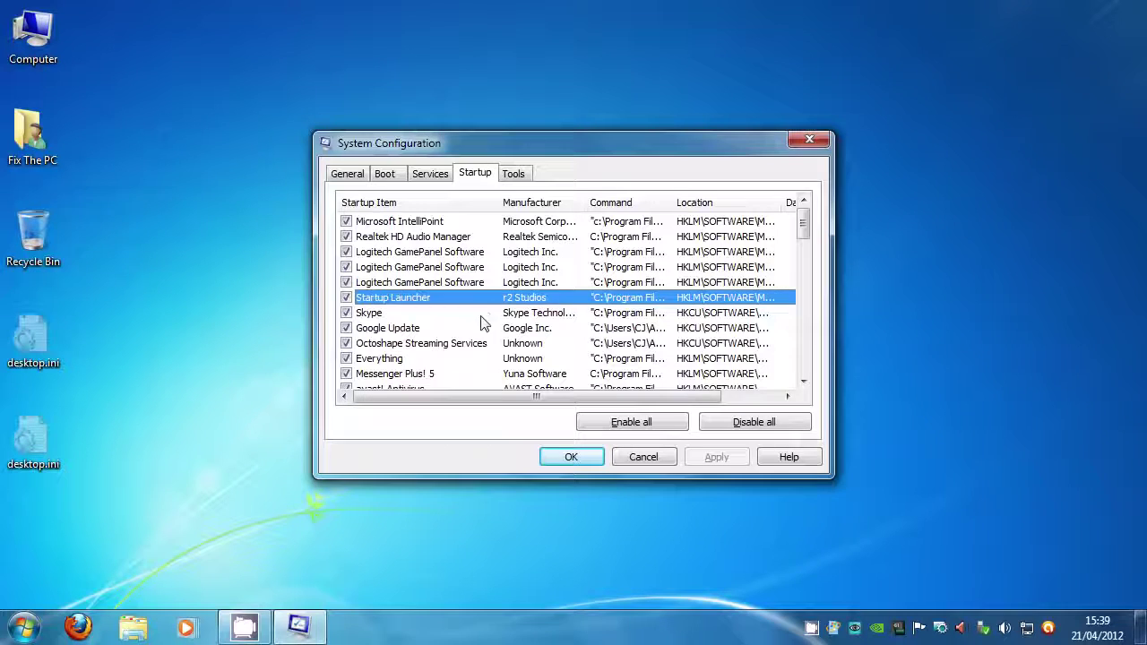
Step: Disable the Skype and Octoshape Streaming Services startup items
left_click(455, 314)
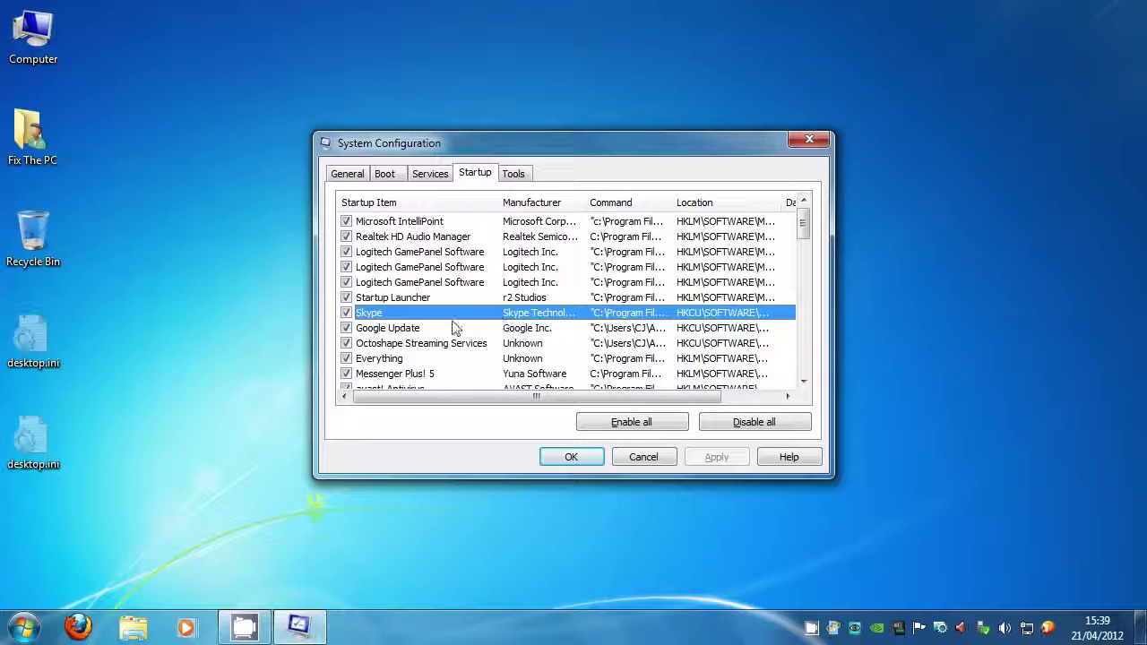
left_click(347, 313)
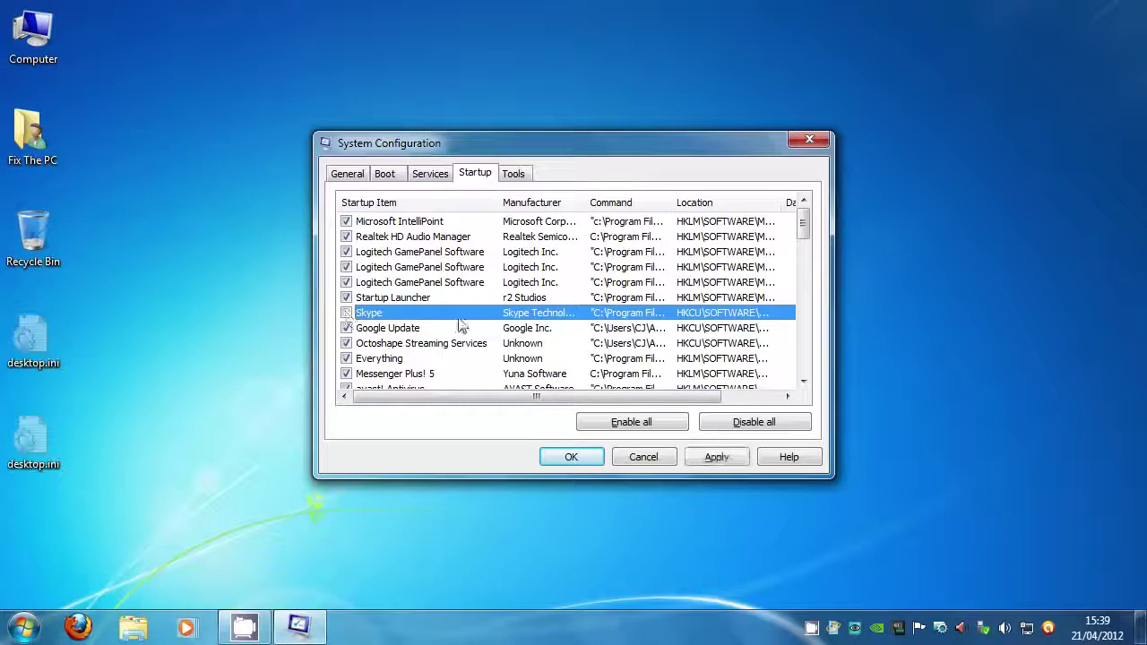
left_click(448, 343)
left_click(347, 343)
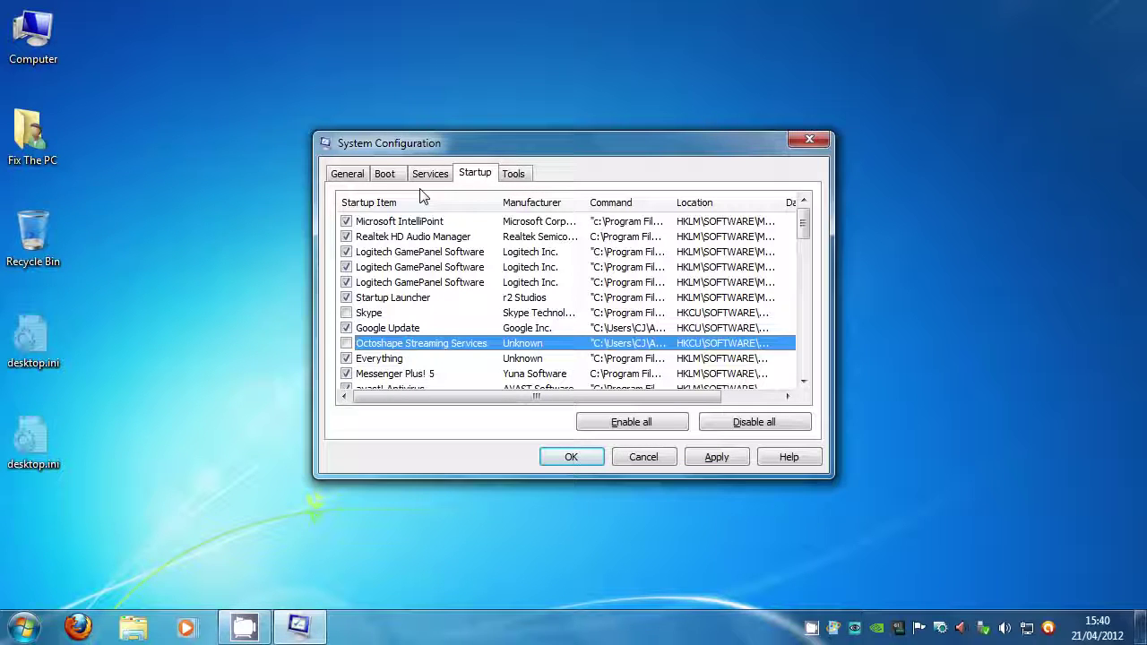
Step: Disable the TurboV EVO and USB 3.0 Monitor startup items
mouse_move(806, 227)
left_mouse_down()
mouse_move(804, 363)
mouse_move(799, 333)
mouse_move(798, 346)
mouse_move(815, 325)
mouse_move(803, 235)
left_mouse_up()
left_click(627, 373)
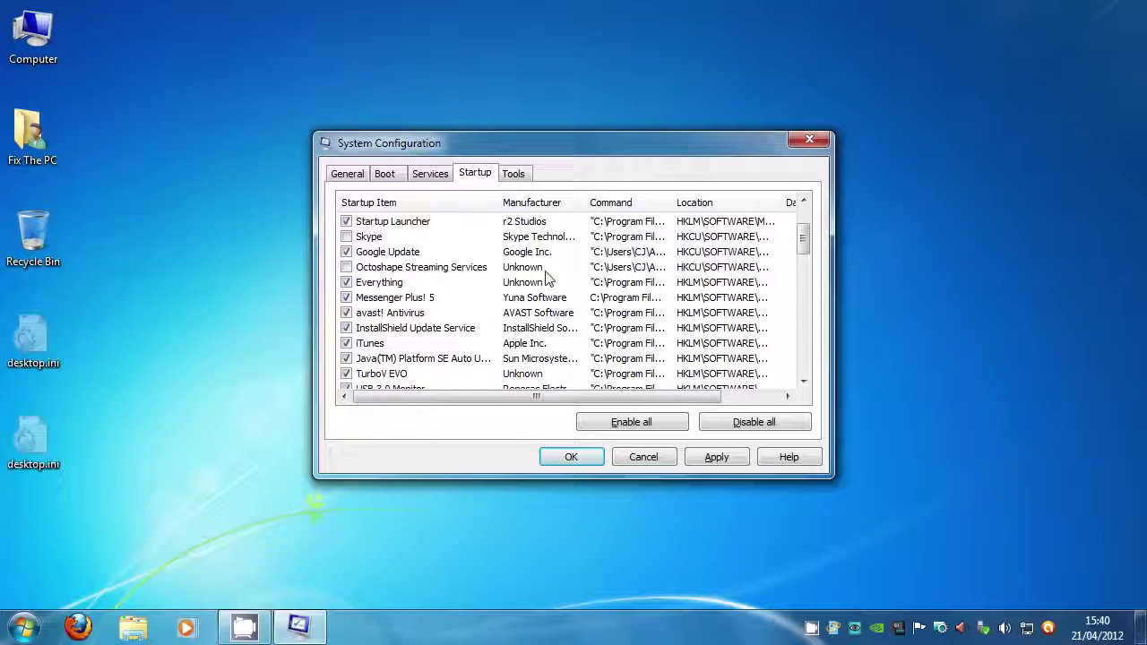
scroll(553, 276, "down", 1)
scroll(550, 276, "up", 3)
scroll(548, 279, "down", 4)
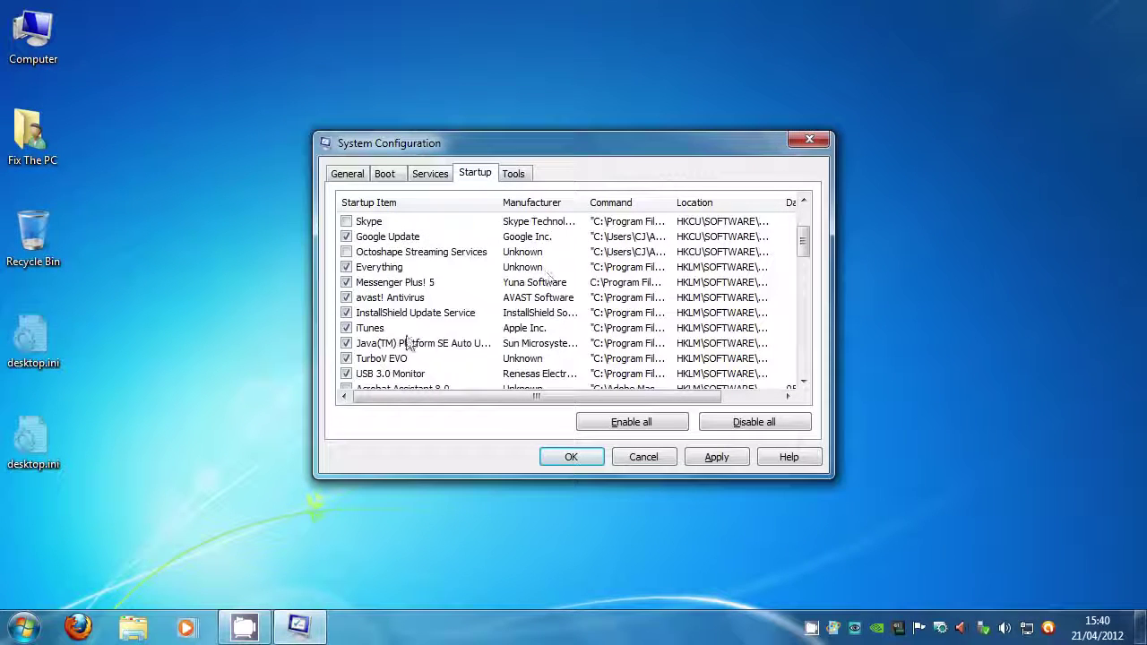
left_click(346, 282)
left_click(346, 267)
left_click(408, 312)
scroll(414, 350, "down", 1)
left_click(407, 313)
Step: Check the disabled Adobe and iTunes startup entries and apply the startup changes
left_click(403, 300)
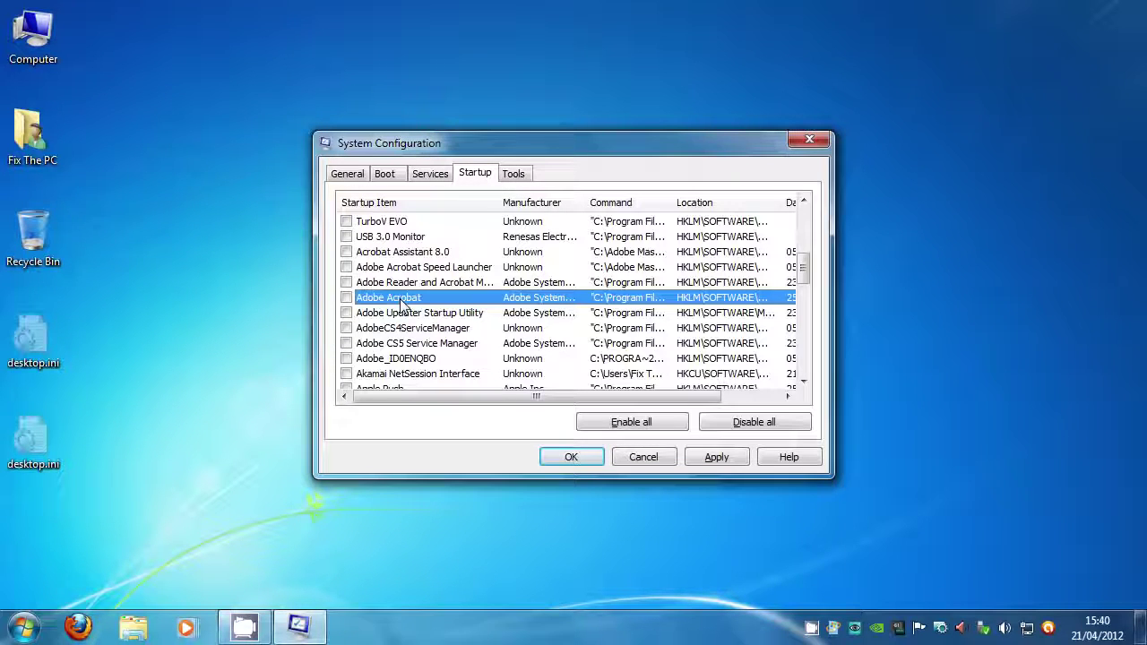
left_click(384, 282)
left_click(347, 299)
left_click(477, 299)
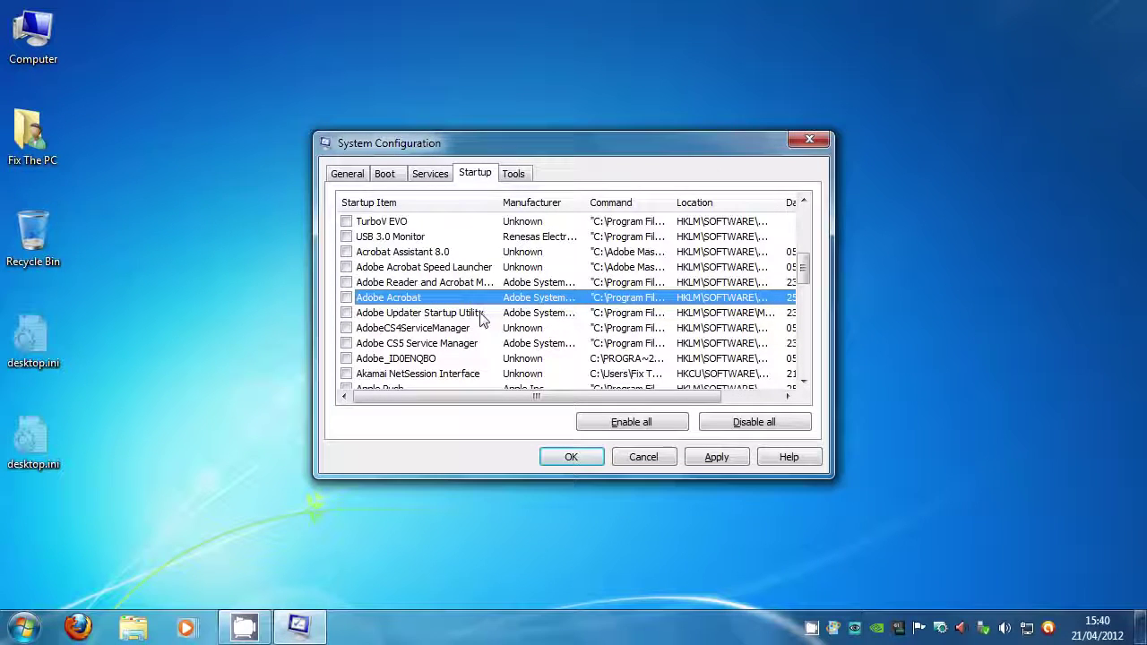
left_click_drag(803, 267, 806, 341)
left_click(378, 265)
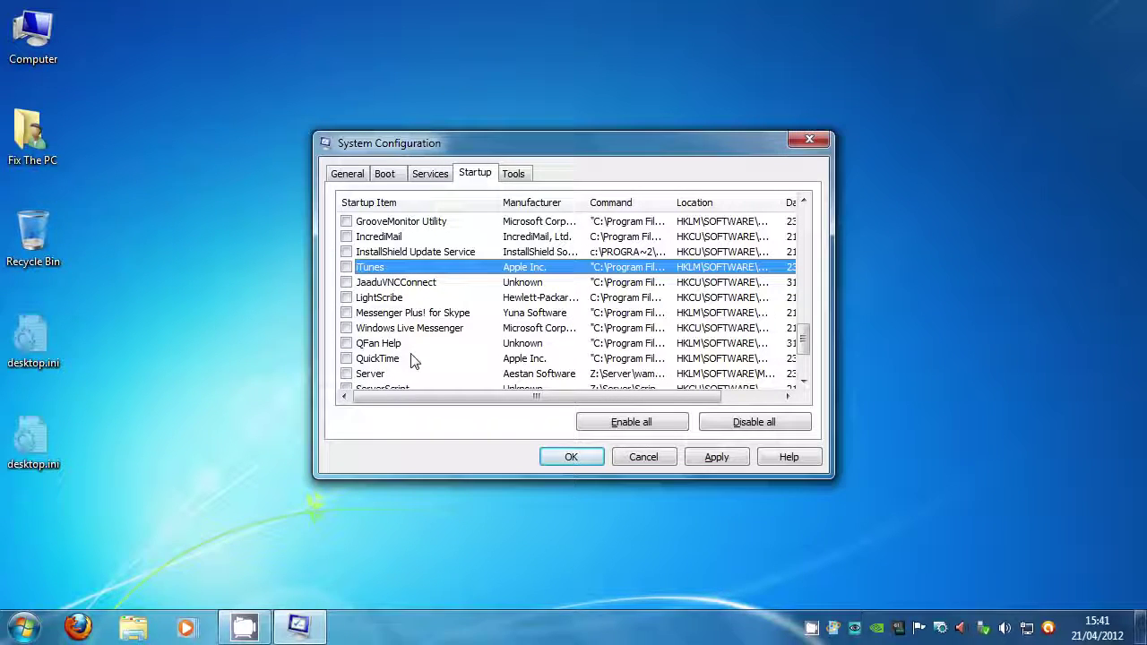
left_click_drag(804, 339, 805, 206)
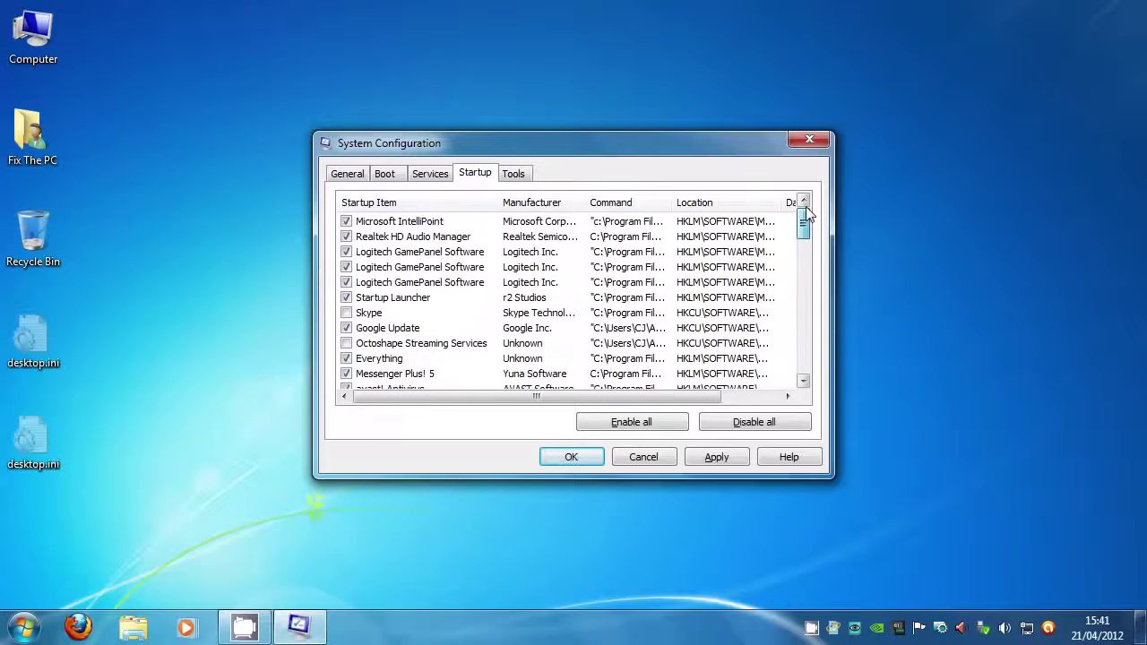
left_click(716, 457)
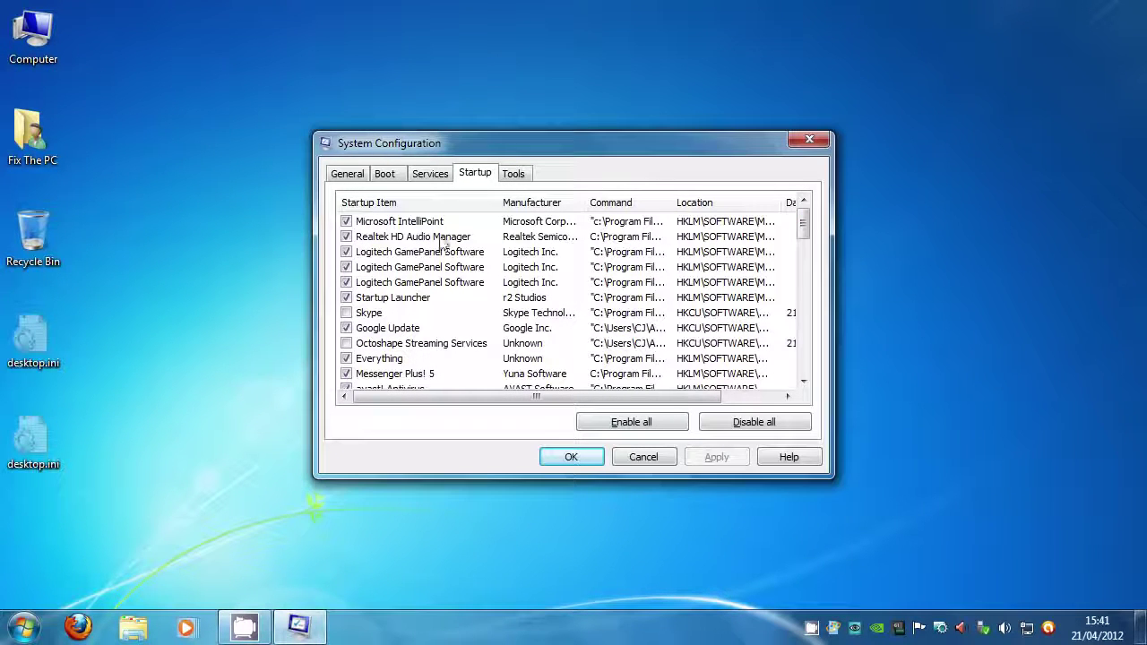
Step: Examine the disabled Octoshape Streaming Services entry in the startup list
scroll(708, 314, "down", 1)
left_click(431, 310)
left_click(434, 297)
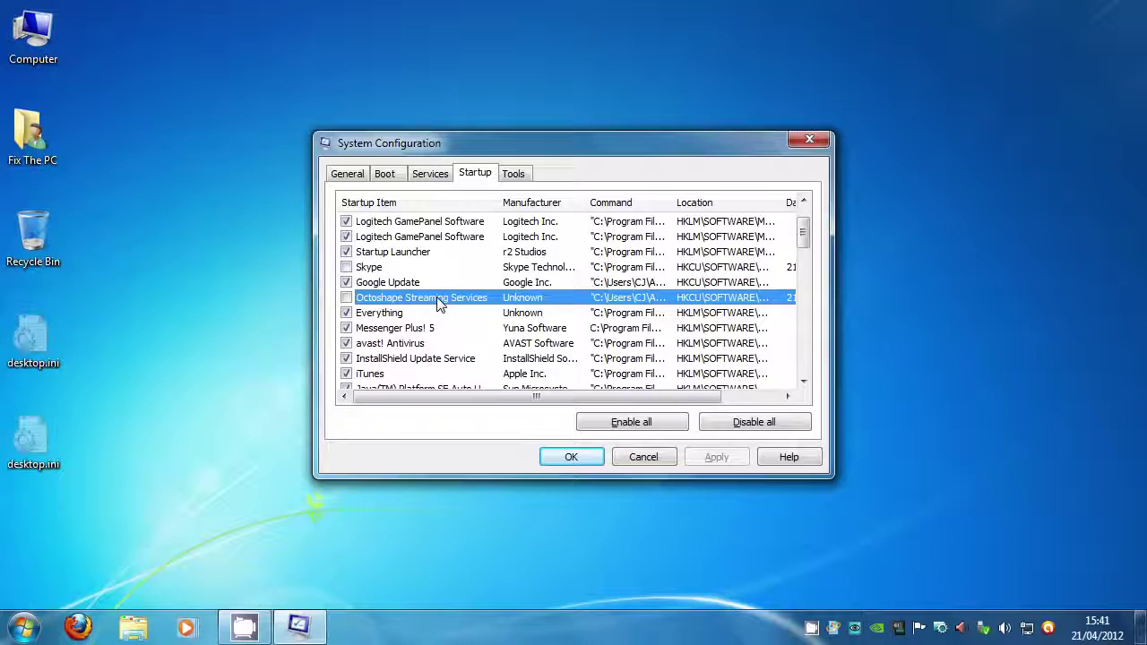
Step: View the services list briefly, return to the startup items and select the Google Update entry
left_click(431, 176)
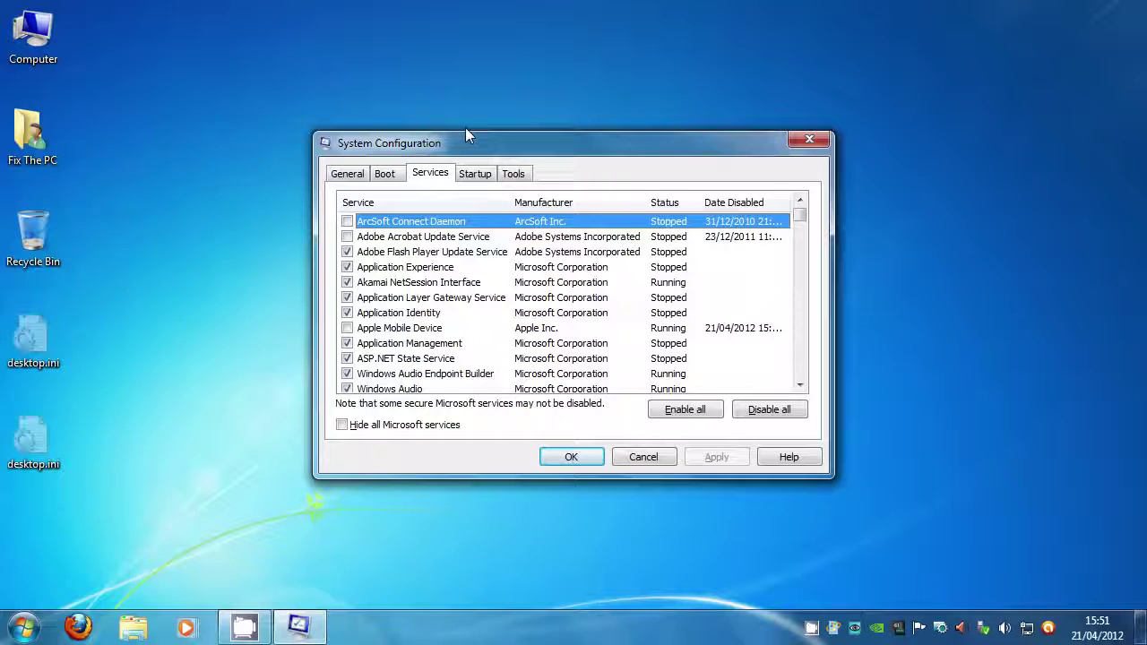
left_click(477, 175)
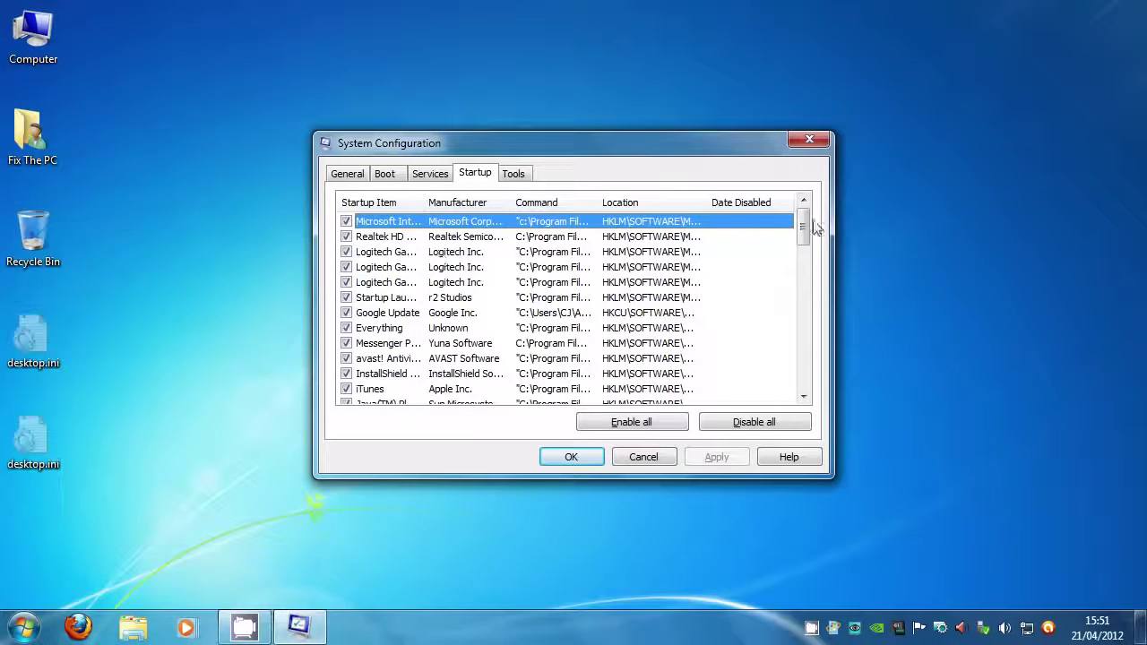
mouse_move(804, 225)
left_mouse_down()
mouse_move(804, 331)
mouse_move(800, 227)
left_mouse_up()
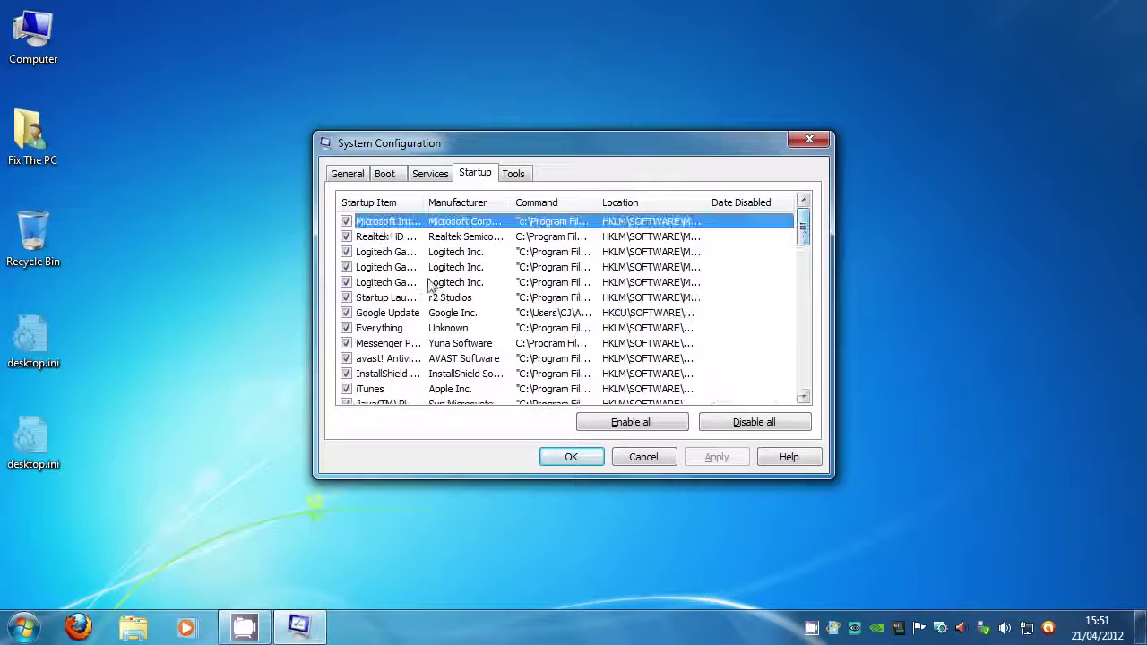
left_click(393, 315)
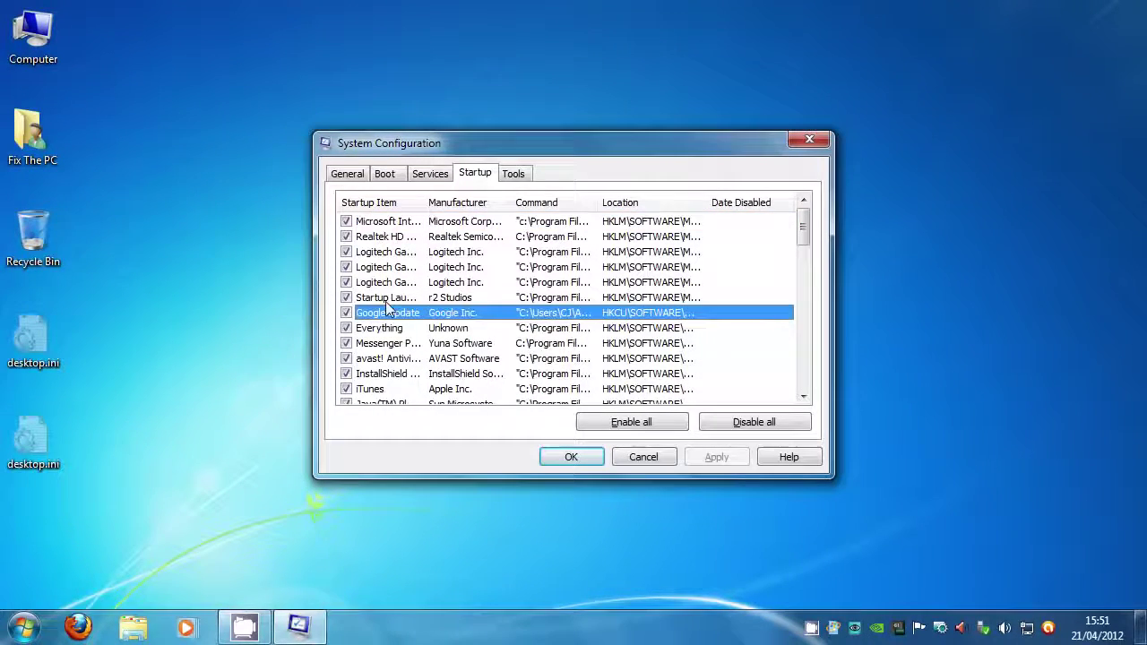
Step: Find the Google services in the services list and select gupdate, gupdatem and Google Updater Service together
left_click(435, 180)
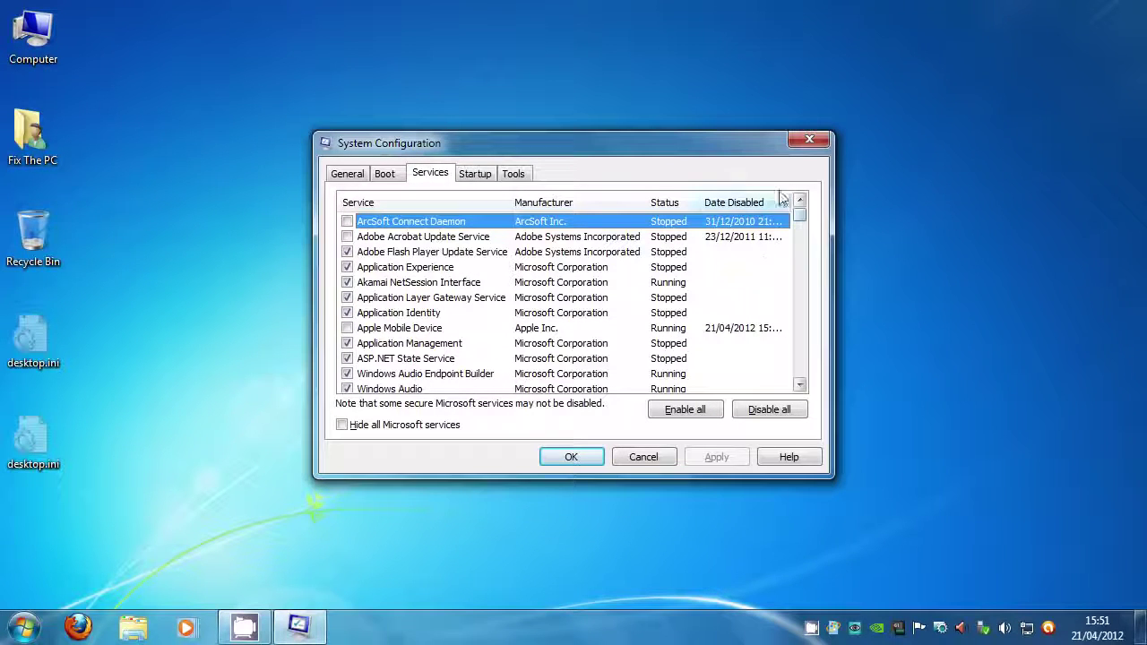
left_click_drag(800, 216, 801, 253)
left_click(393, 303)
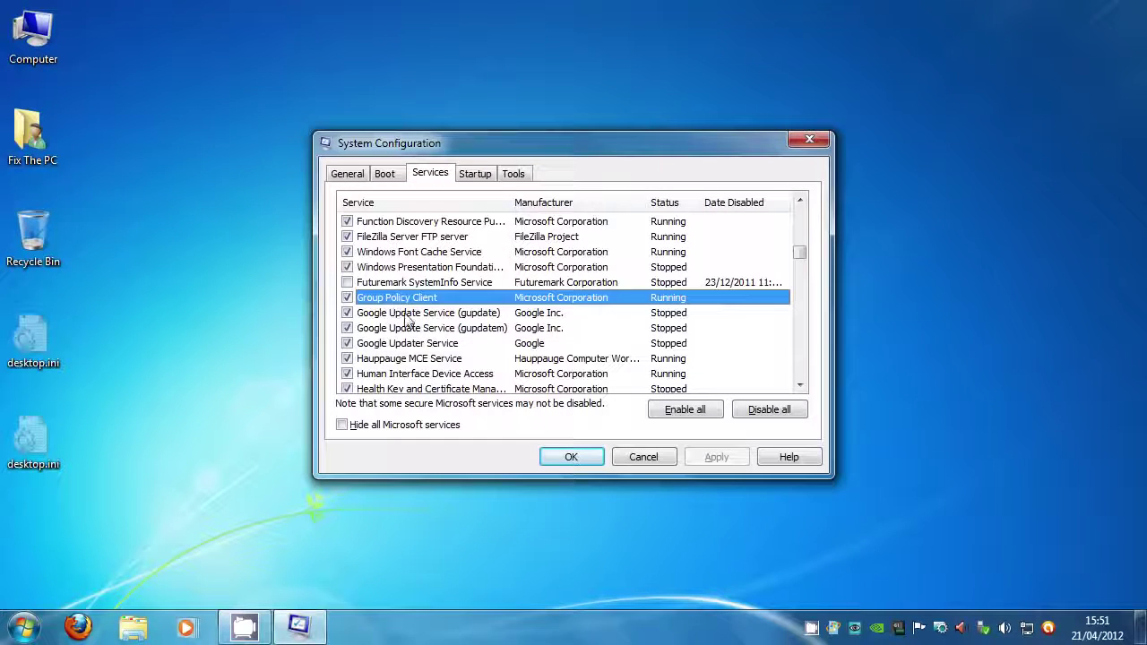
left_click(405, 313)
left_click(409, 344, "shift")
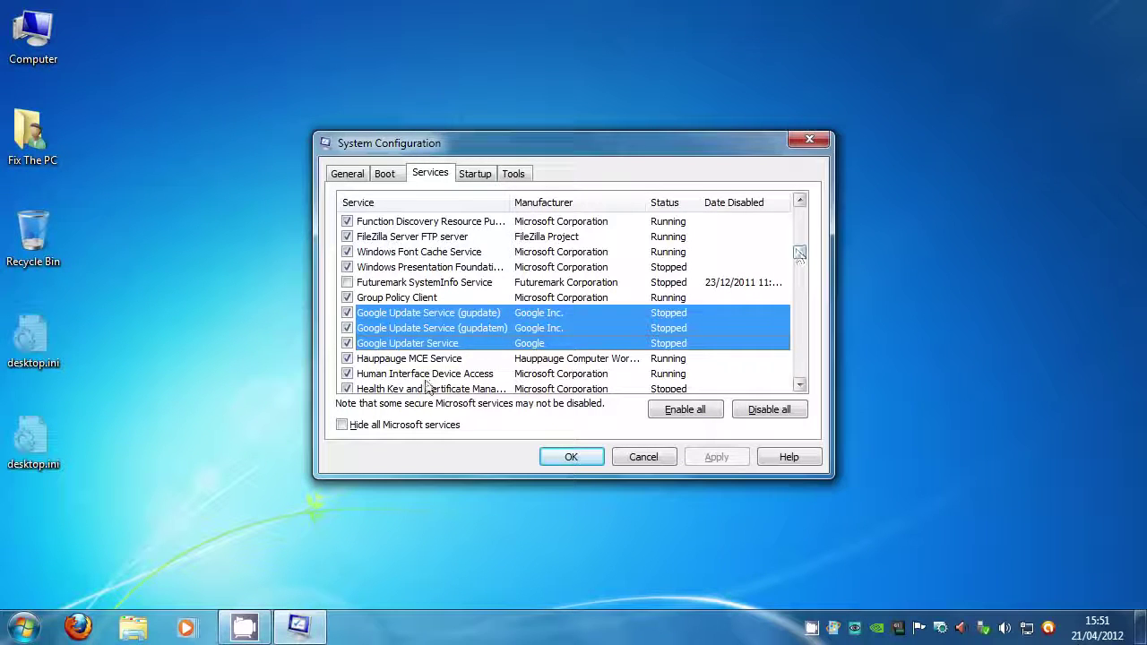
Step: Look back through the services list and check the BitLocker Drive Encryption Service and Bluetooth Support Service entries
left_click(453, 267)
scroll(713, 314, "up", 7)
left_click(468, 298)
scroll(523, 305, "up", 2)
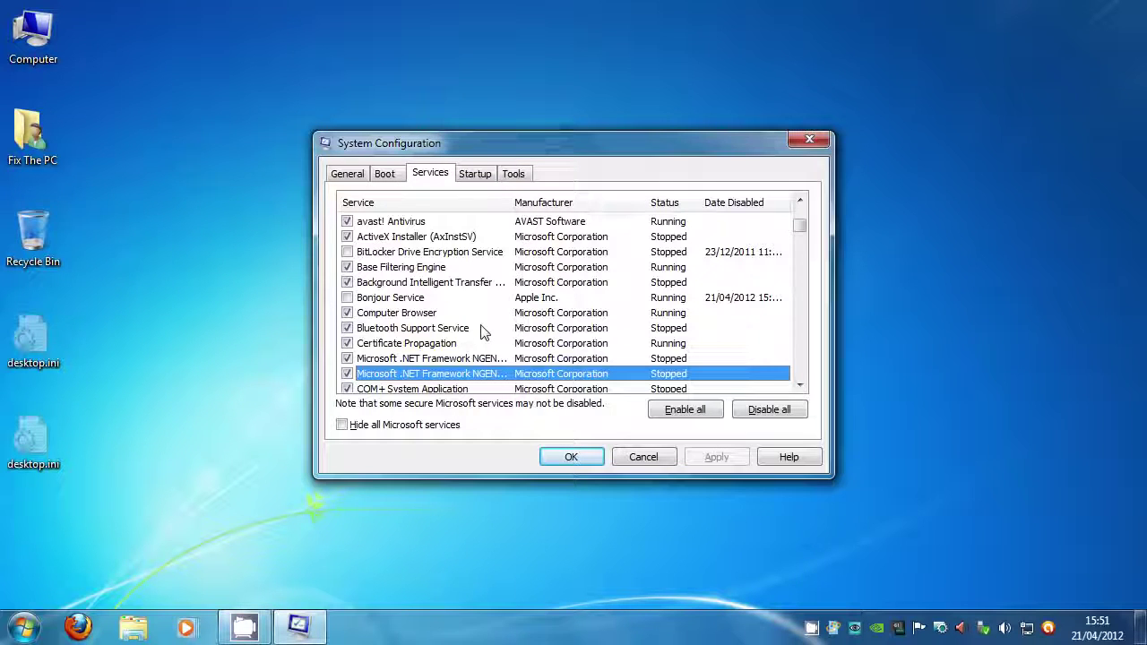
left_click(481, 254)
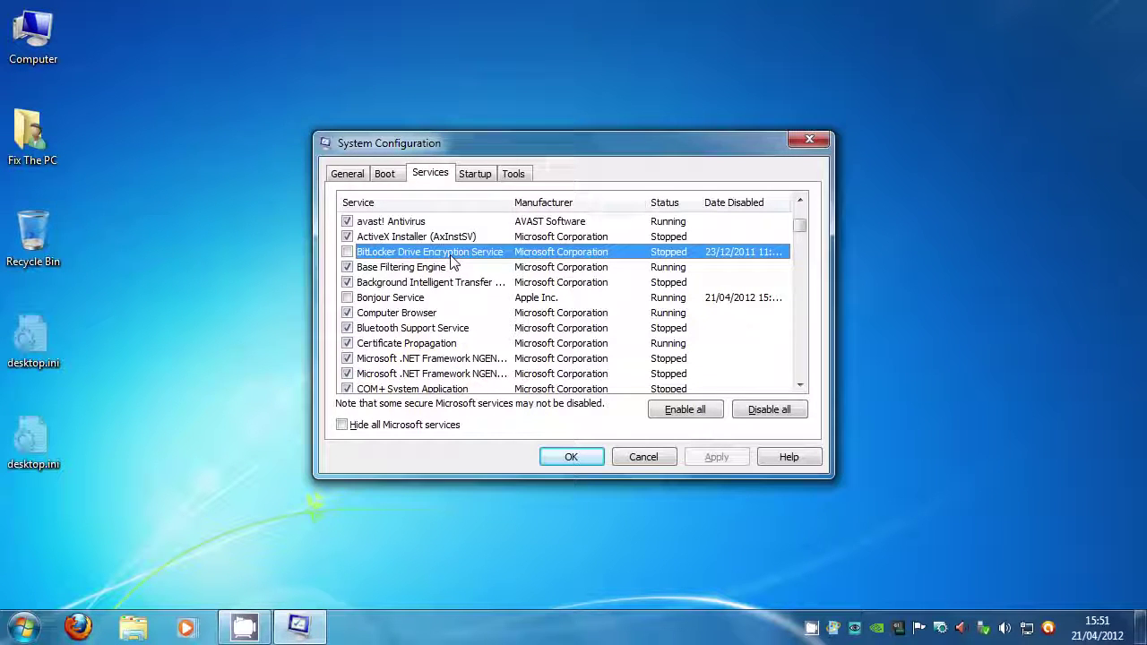
left_click(411, 329)
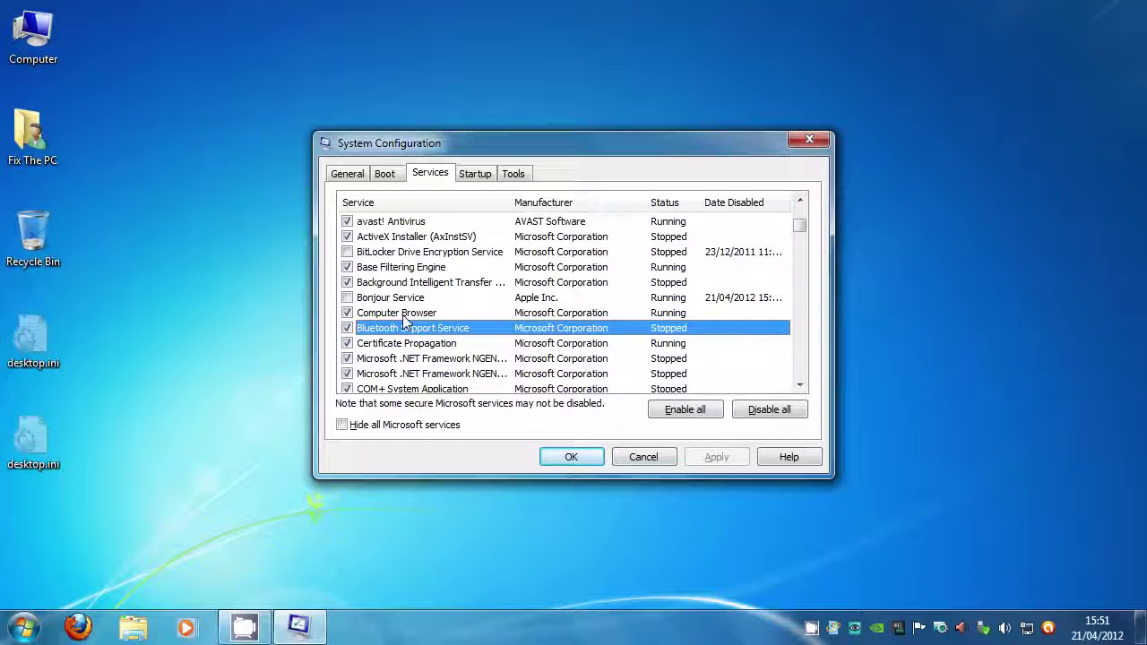
Step: Hide all Microsoft services, review the remaining third-party services and accept the System Configuration settings
left_click(372, 431)
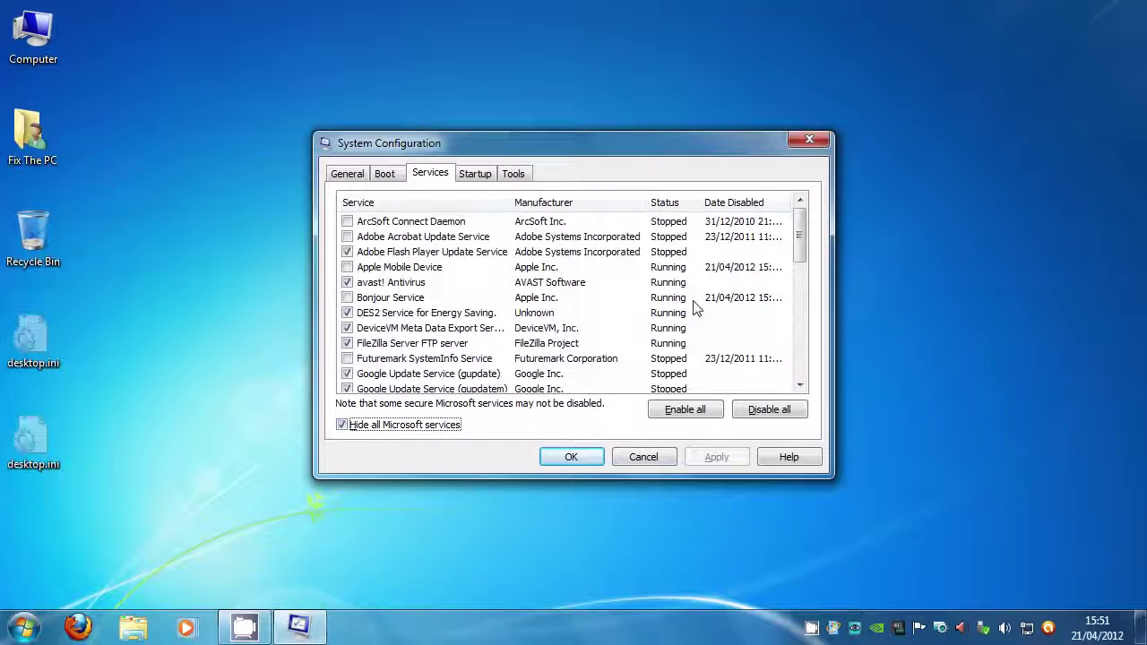
mouse_move(800, 226)
left_mouse_down()
mouse_move(800, 357)
mouse_move(800, 222)
left_mouse_up()
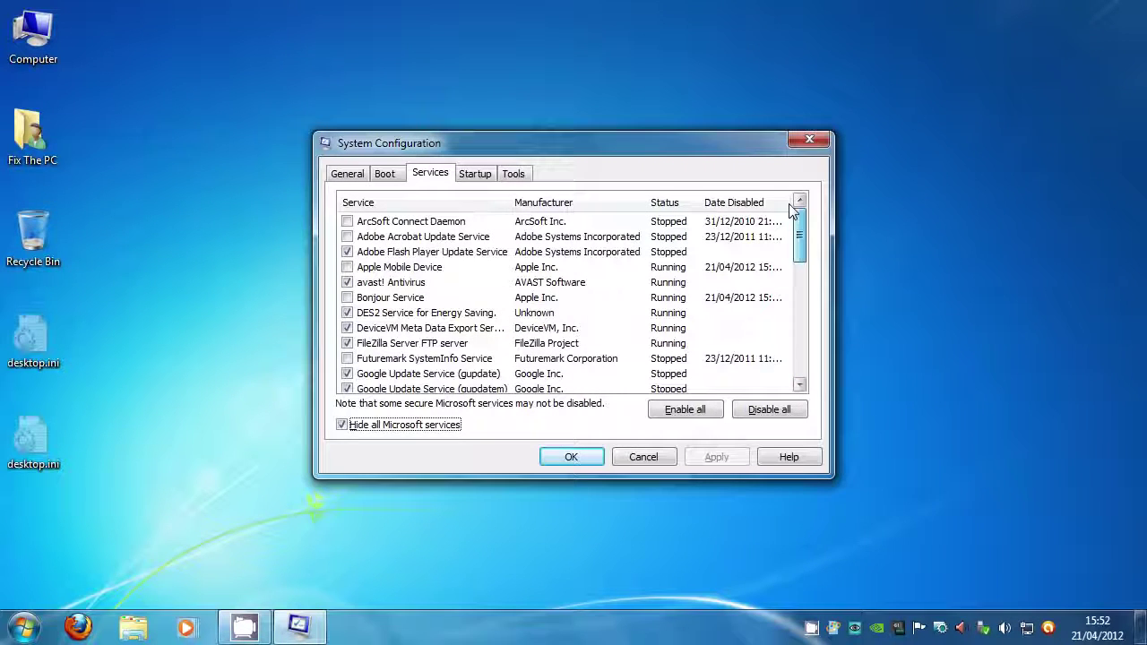
left_click(380, 222)
left_click(385, 236)
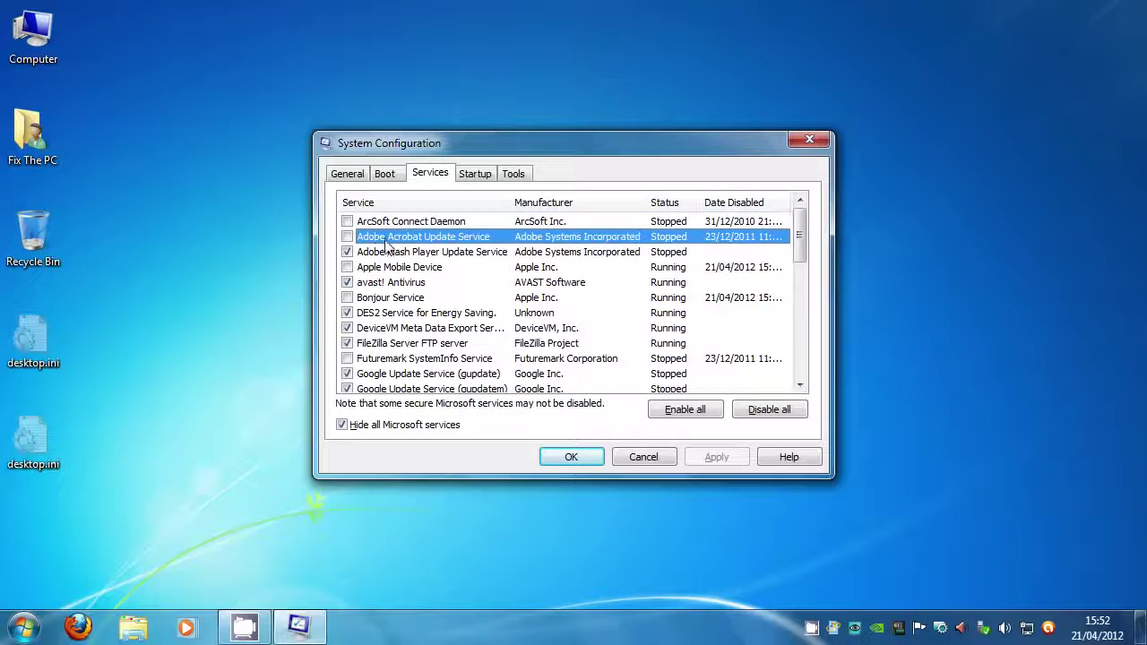
left_click_drag(800, 236, 806, 303)
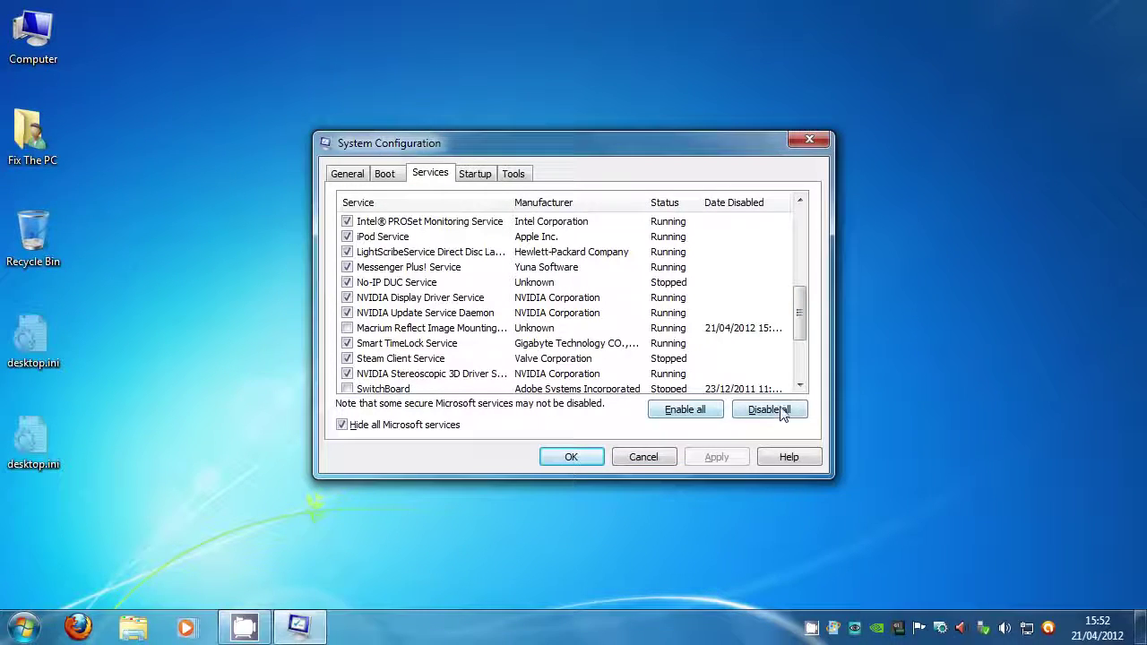
left_click_drag(800, 322, 817, 236)
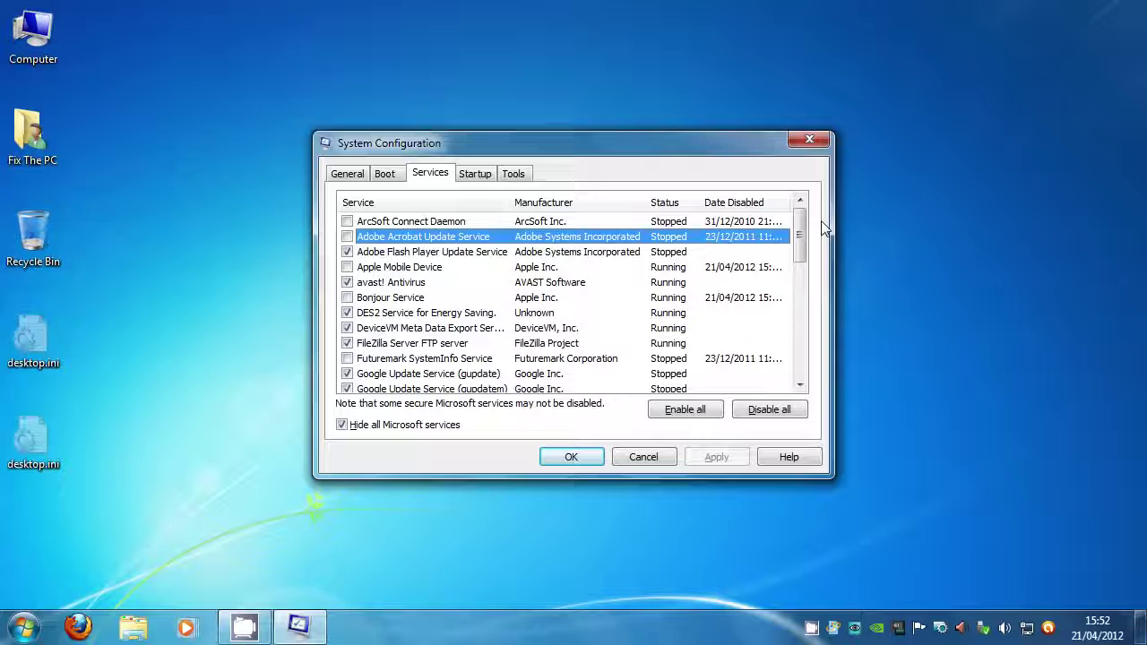
left_click(578, 455)
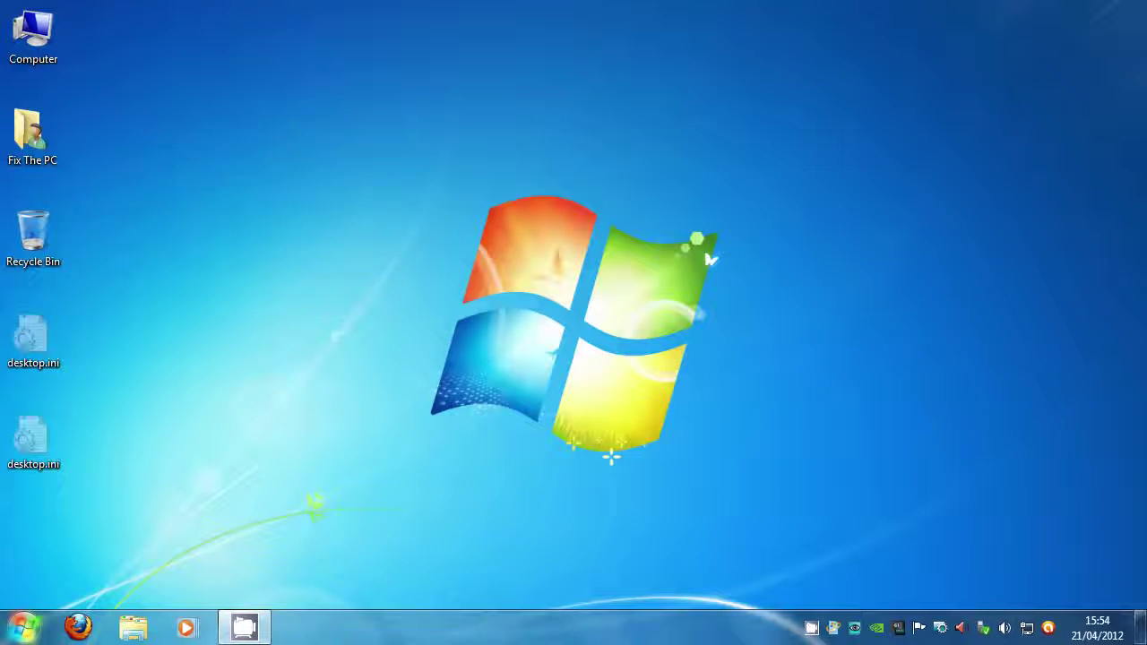
Step: Open Configure Startup Delayer and view the delay options for the IntelliPoint startup item
key("super")
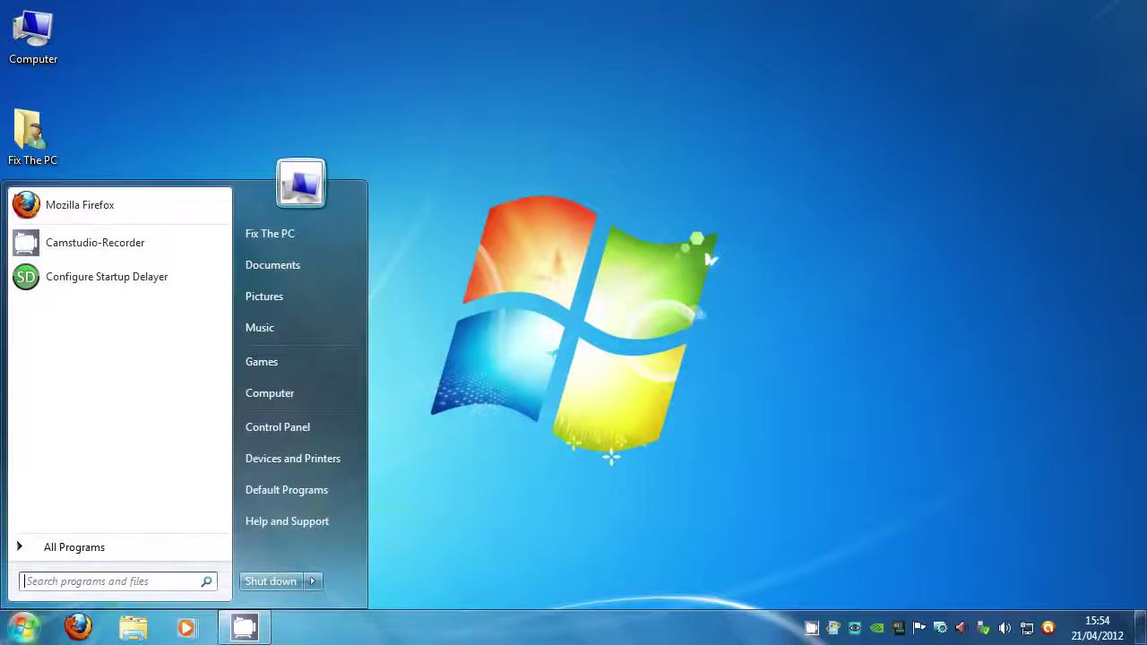
left_click(129, 283)
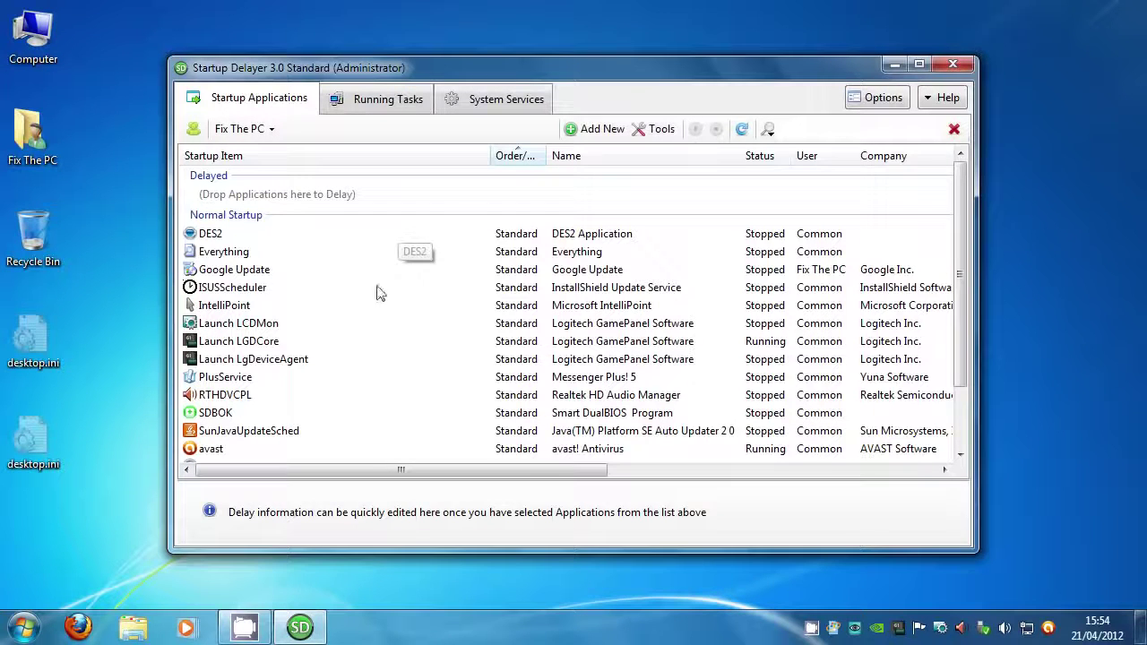
left_click(369, 306)
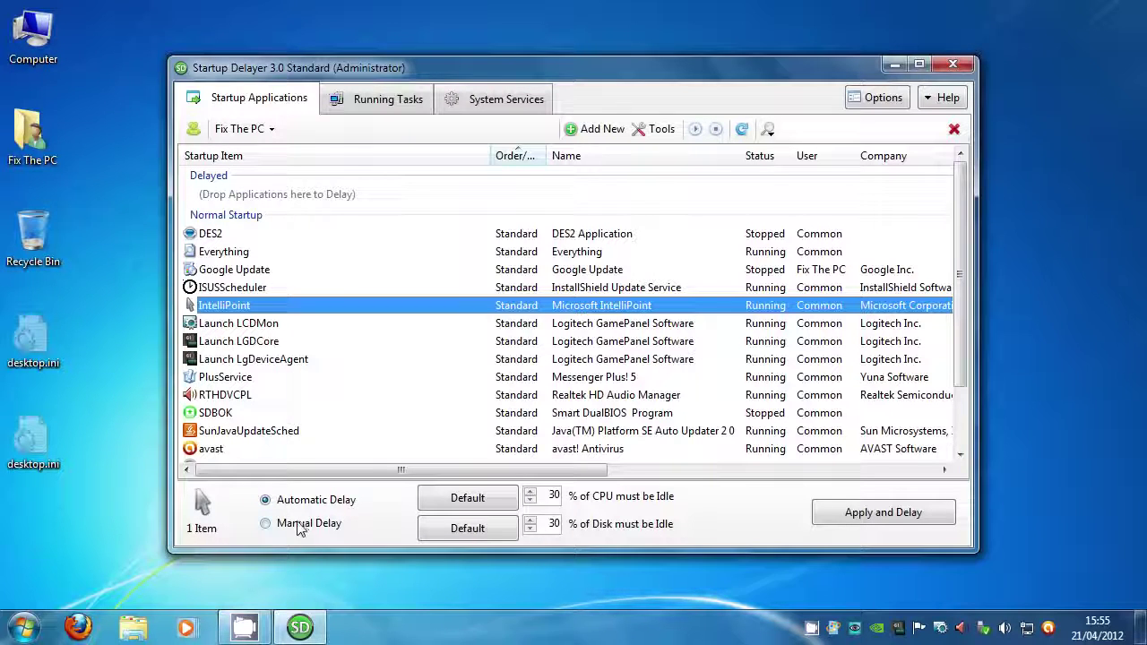
Step: Choose a manual delay of 3 minutes for the Google Update startup item, and close Startup Delayer without applying it
left_click(269, 270)
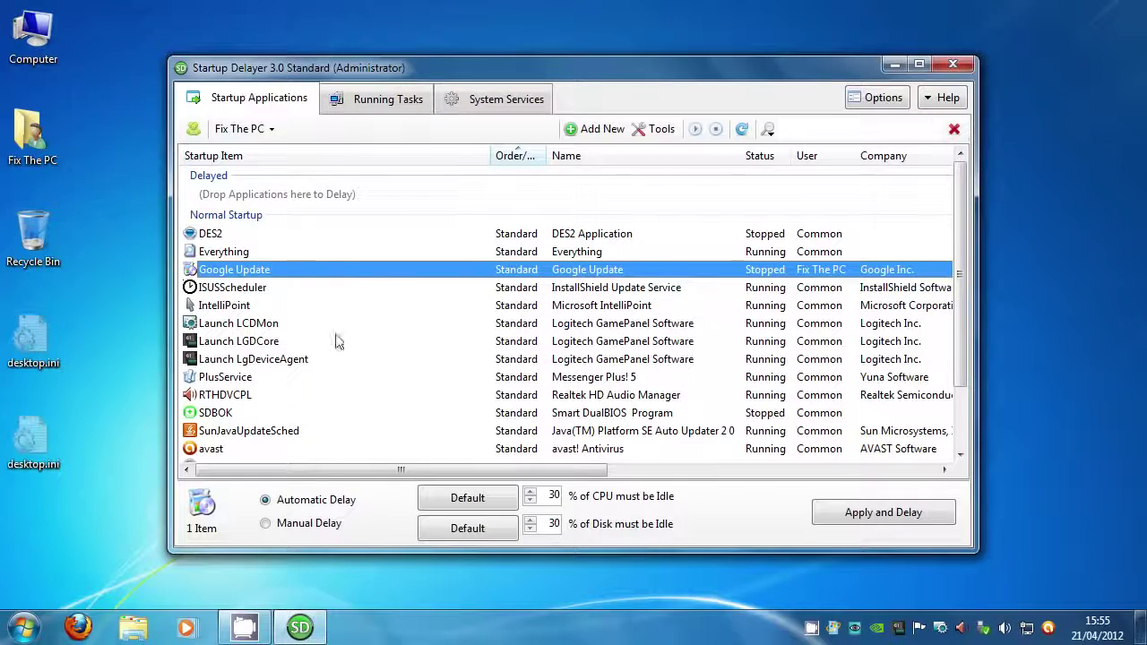
left_click(266, 524)
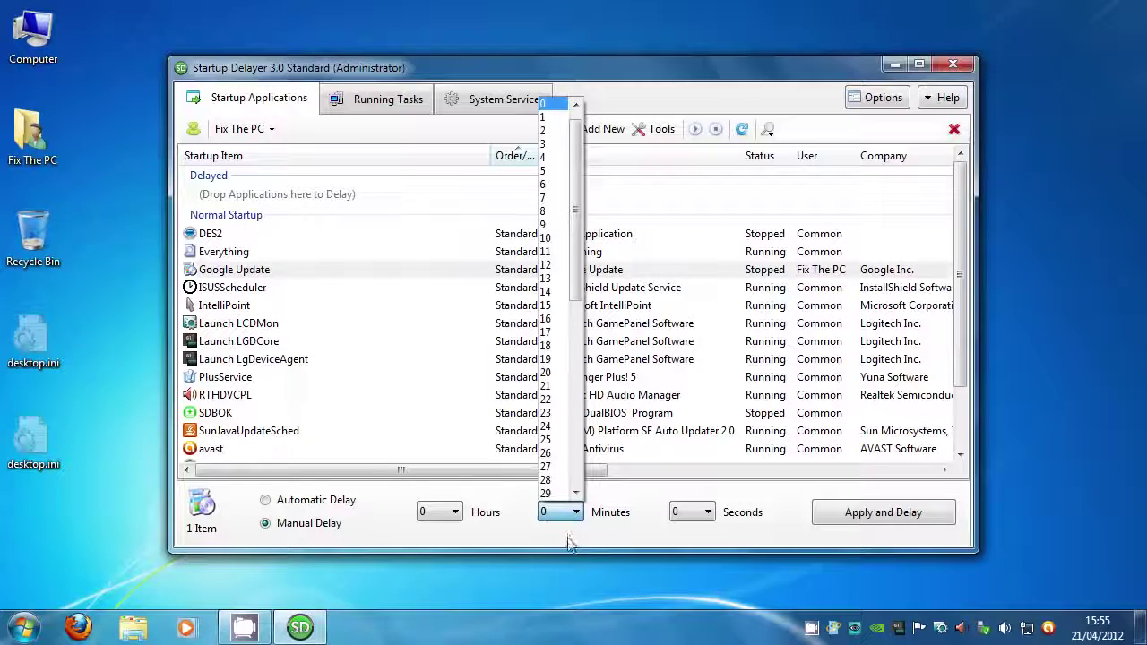
left_click(561, 145)
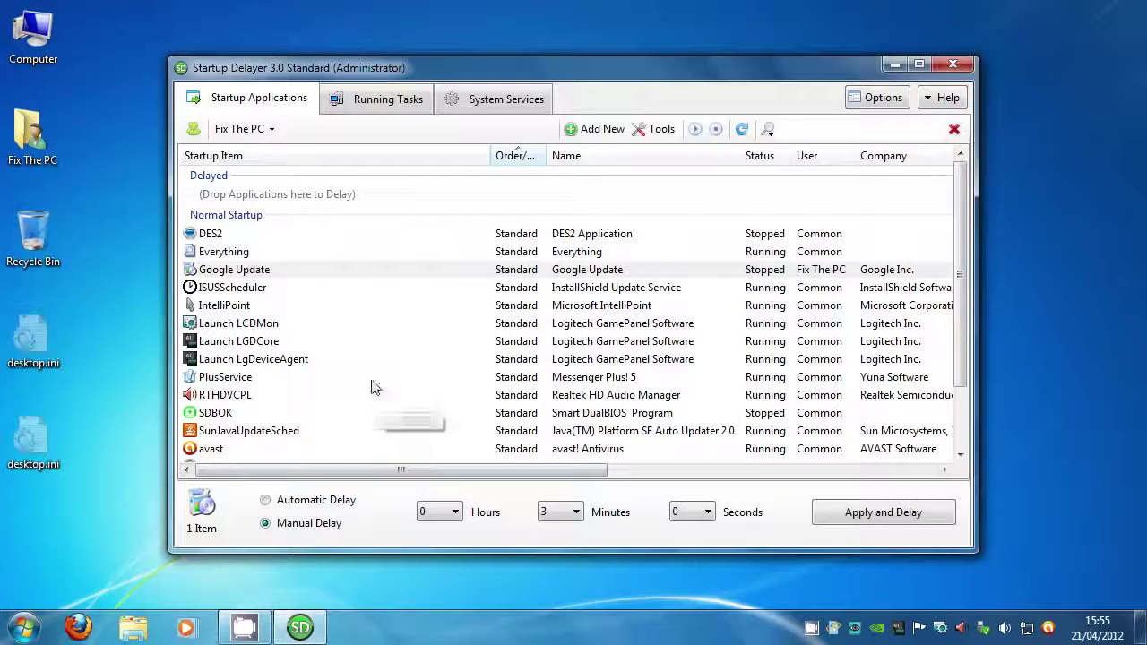
left_click(953, 68)
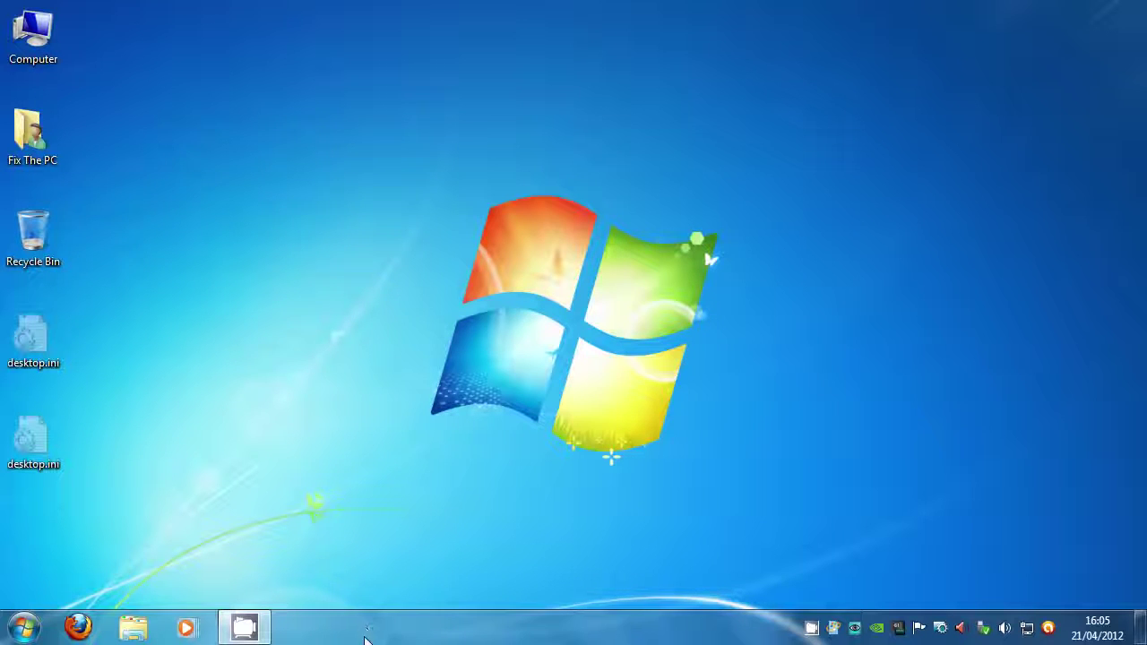
left_click(24, 628)
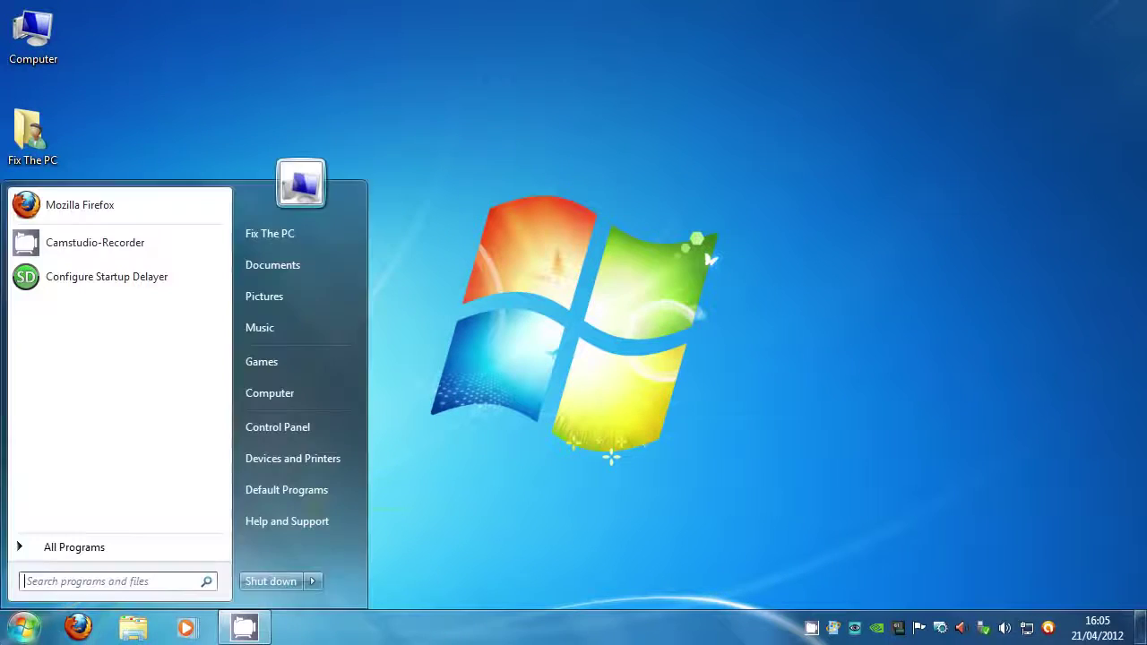
left_click(525, 342)
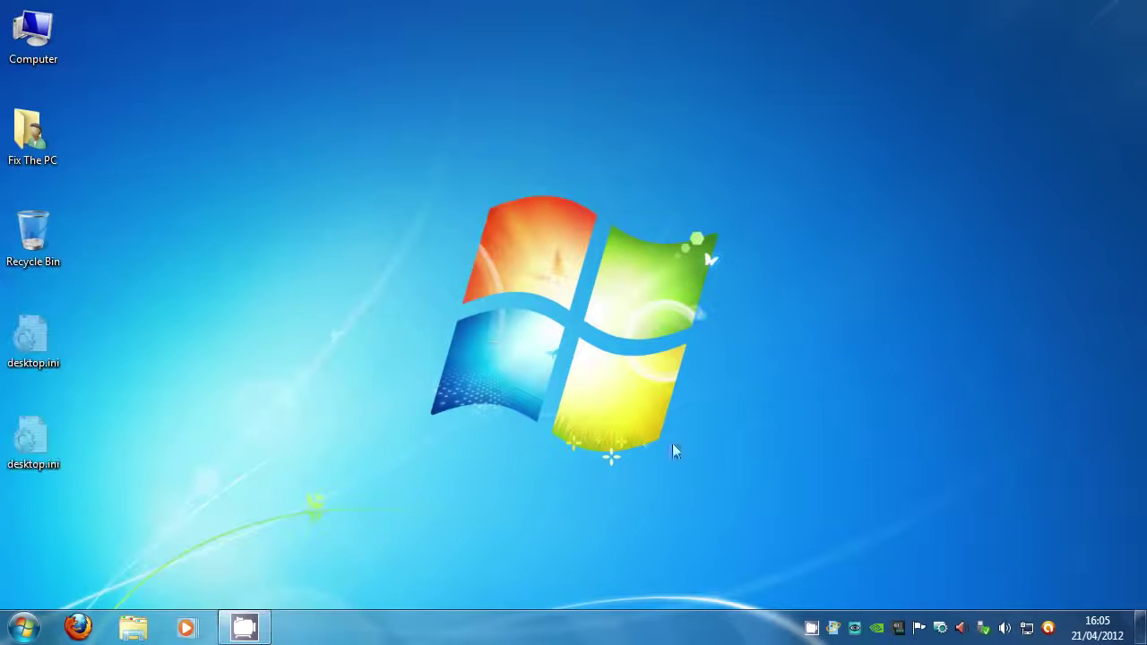
left_click_drag(762, 499, 410, 167)
Step: Open the desktop's Personalization settings and switch to the Windows 7 Basic theme
right_click(424, 276)
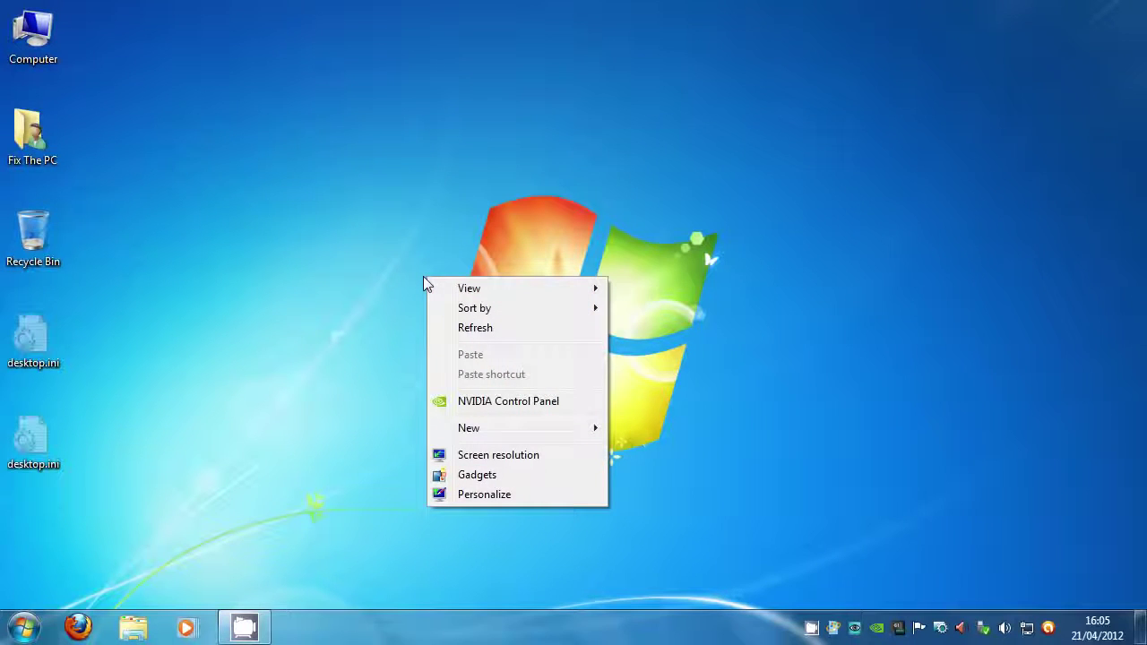
left_click(486, 498)
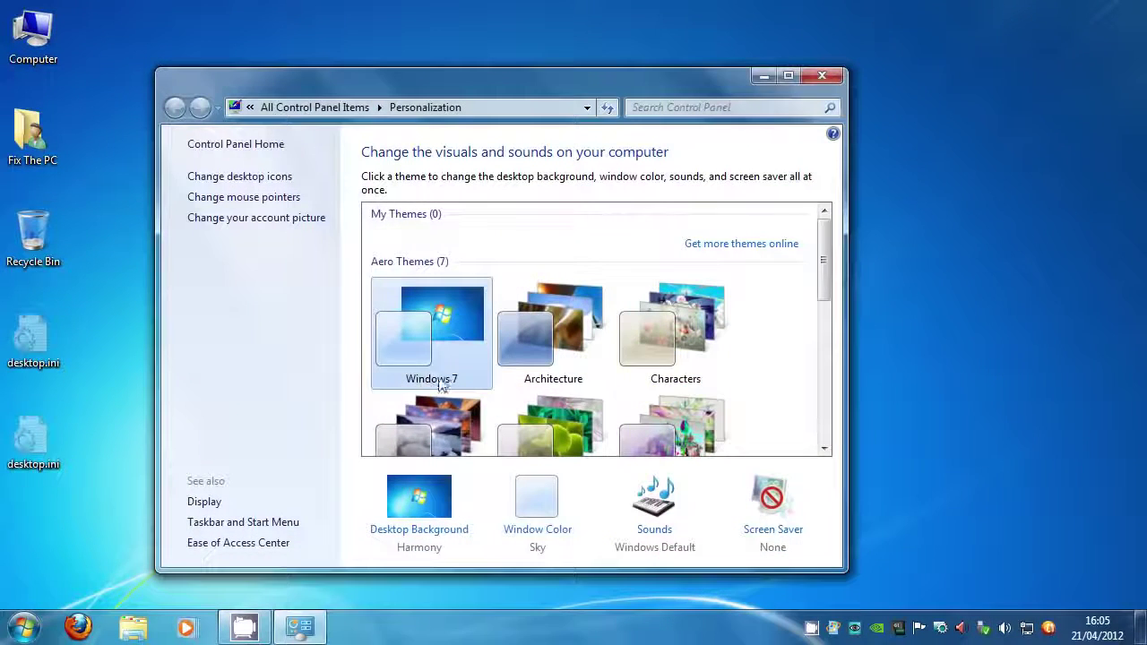
left_click_drag(822, 258, 819, 410)
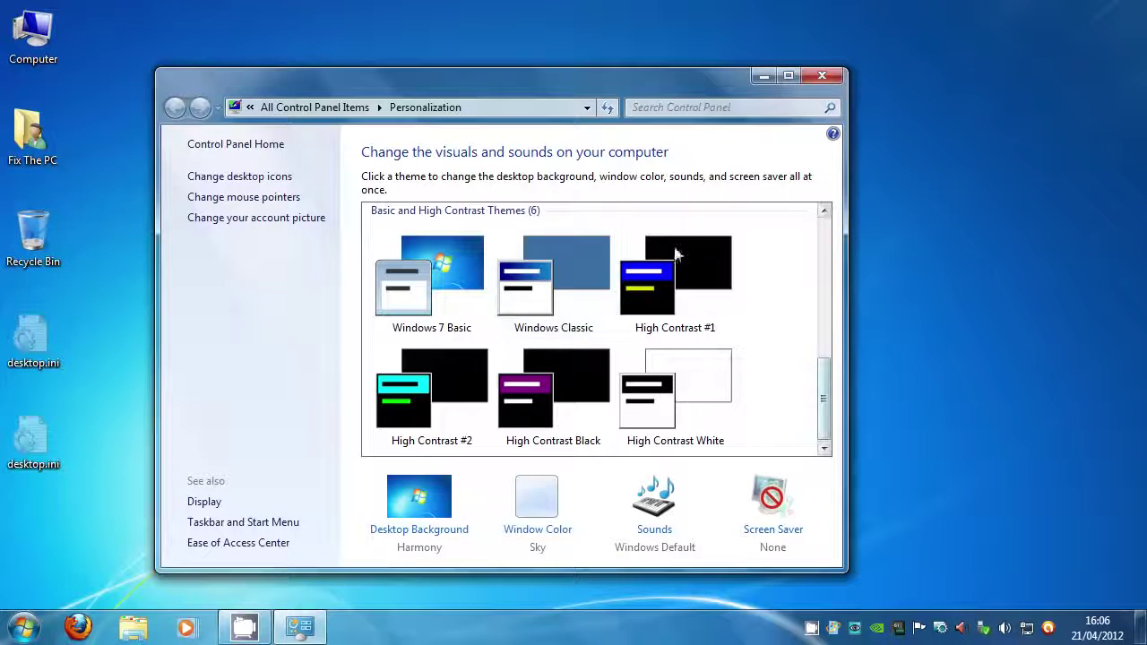
left_click_drag(196, 78, 279, 89)
left_click(564, 284)
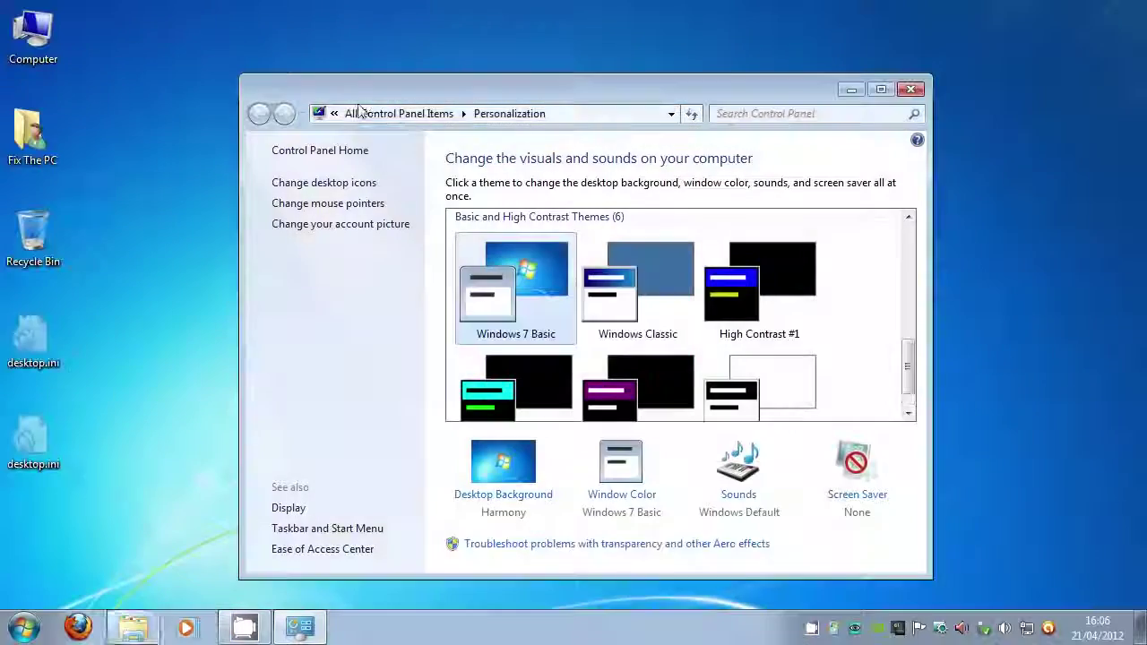
Step: Switch the desktop to the Windows Classic theme and close the Personalization window
left_click_drag(535, 87, 456, 70)
left_click(631, 296)
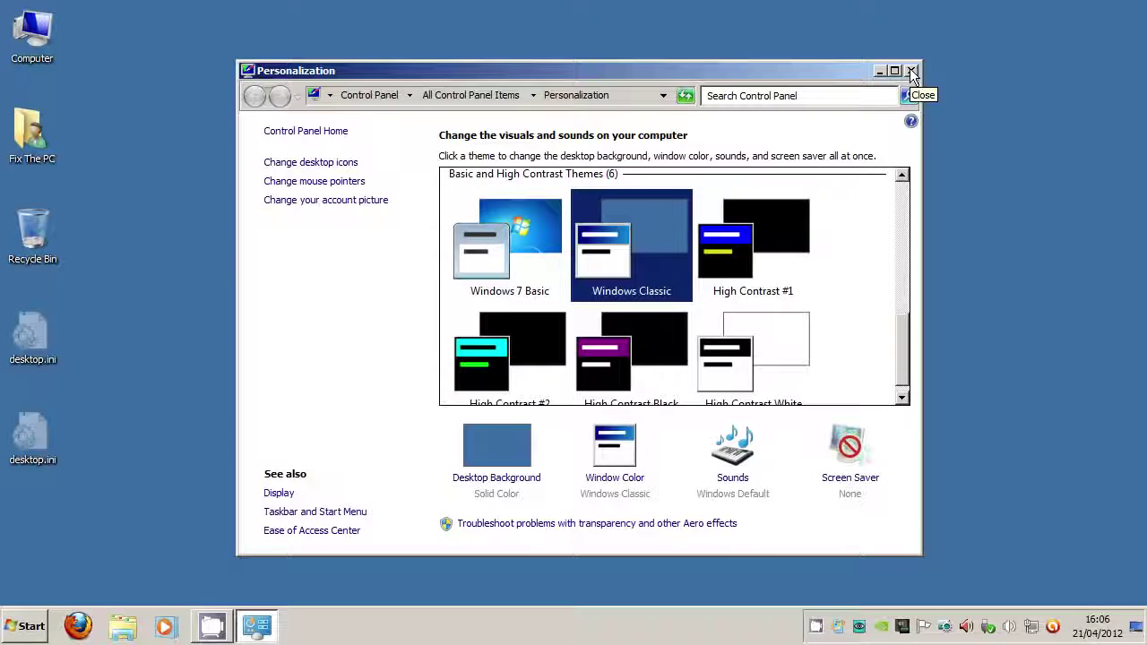
left_click(912, 72)
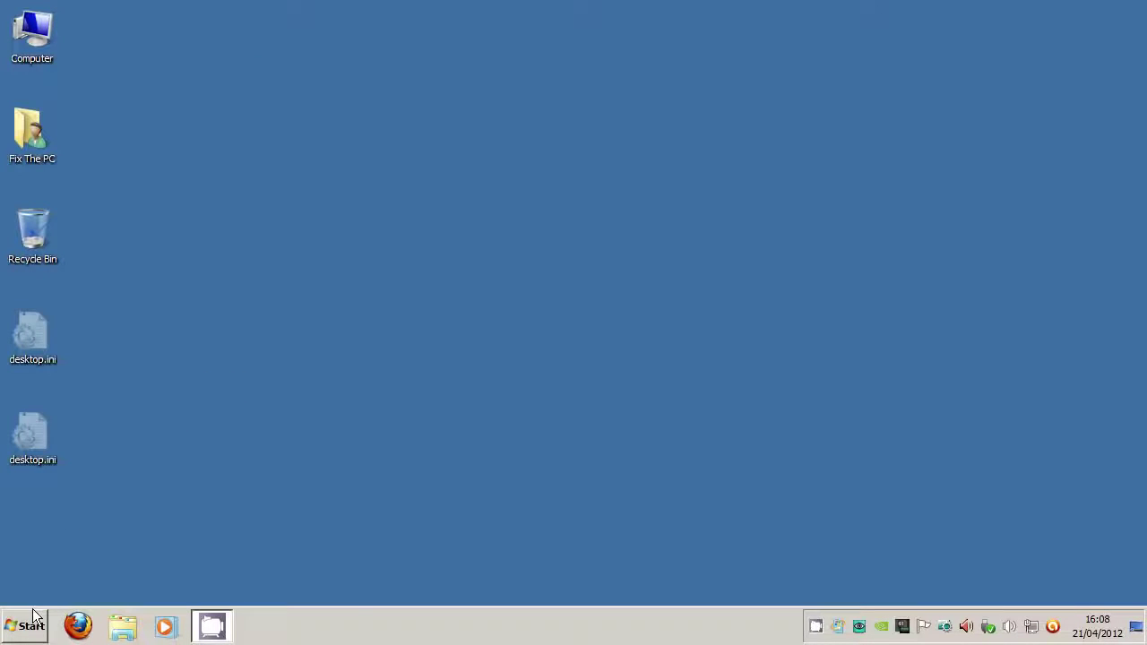
Step: Open the Documents library, review the general settings in Folder Options and close both windows
left_click(33, 622)
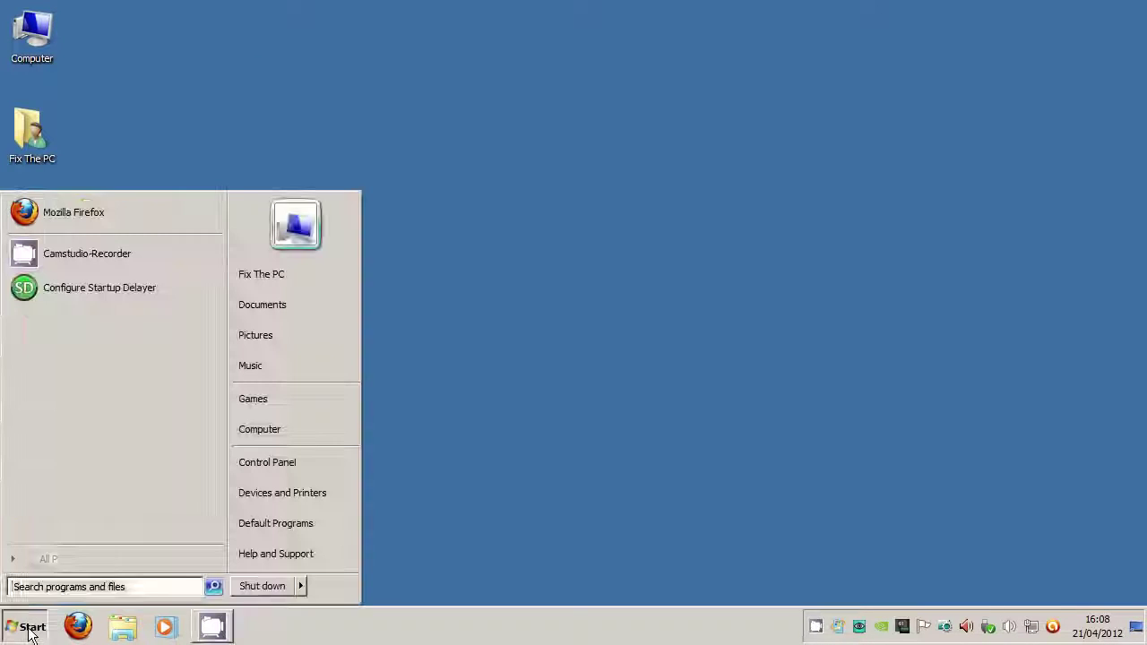
left_click(279, 305)
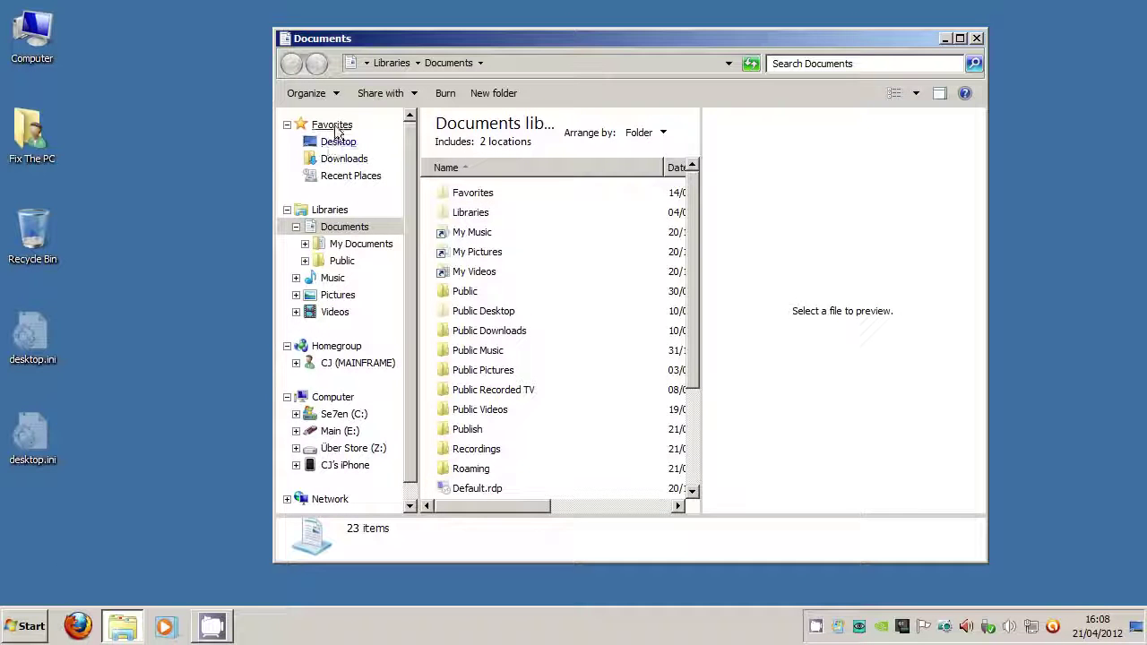
key("alt")
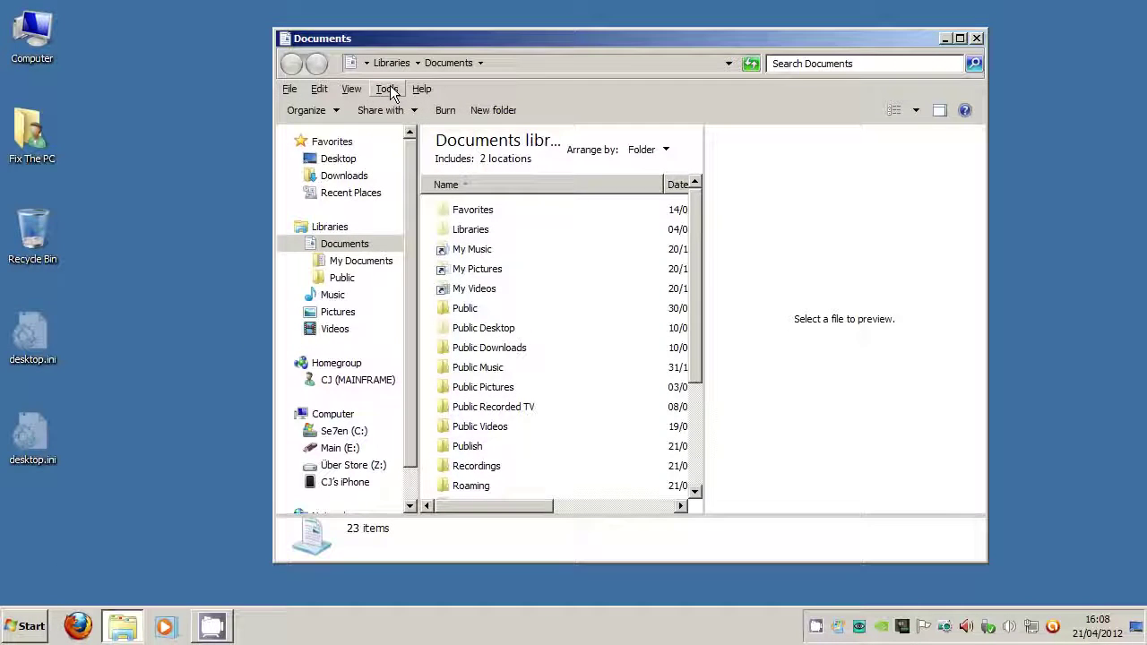
left_click(388, 89)
left_click(417, 160)
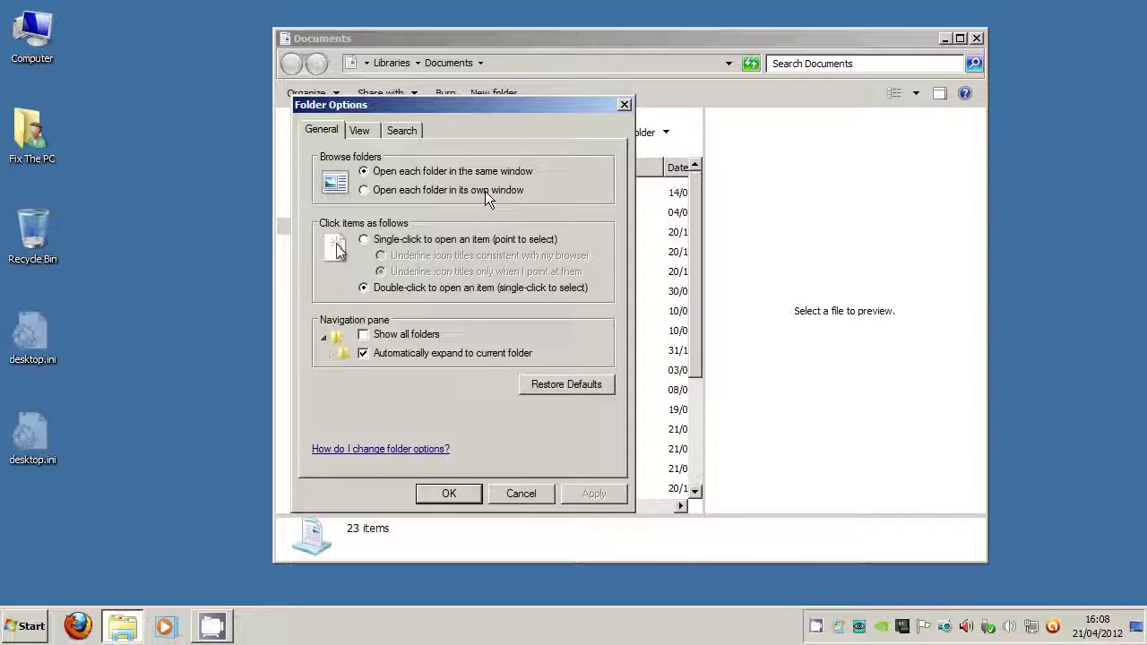
left_click(450, 492)
left_click_drag(376, 36, 323, 42)
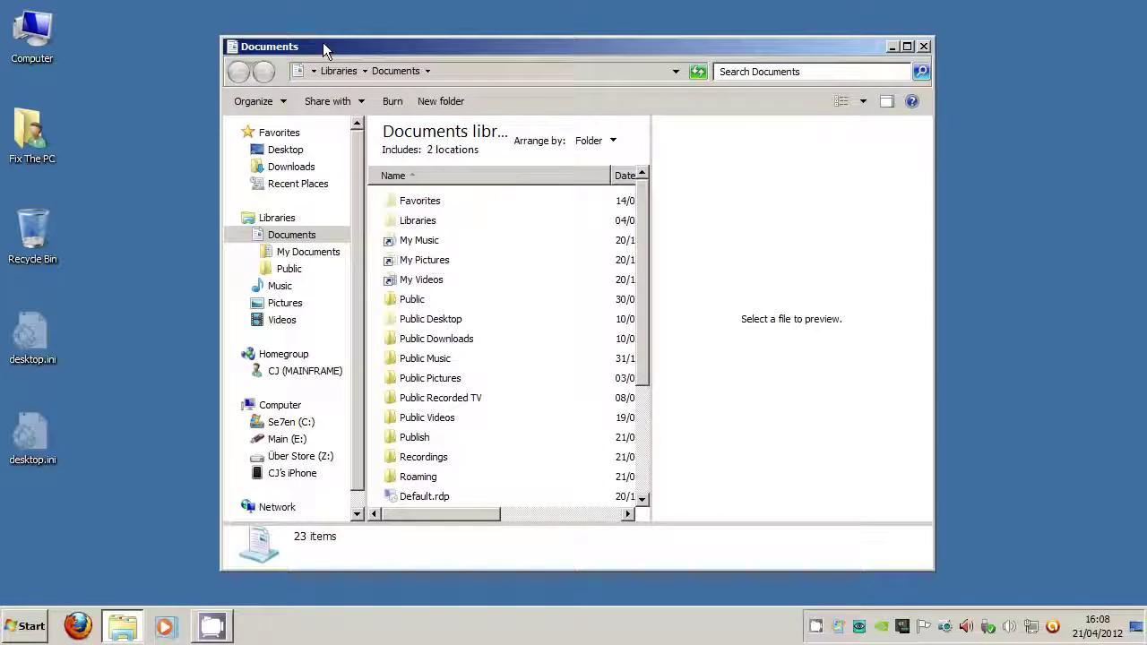
left_click(923, 46)
Step: Reopen the Personalization settings, apply the Windows 7 Aero theme and close the window
right_click(409, 243)
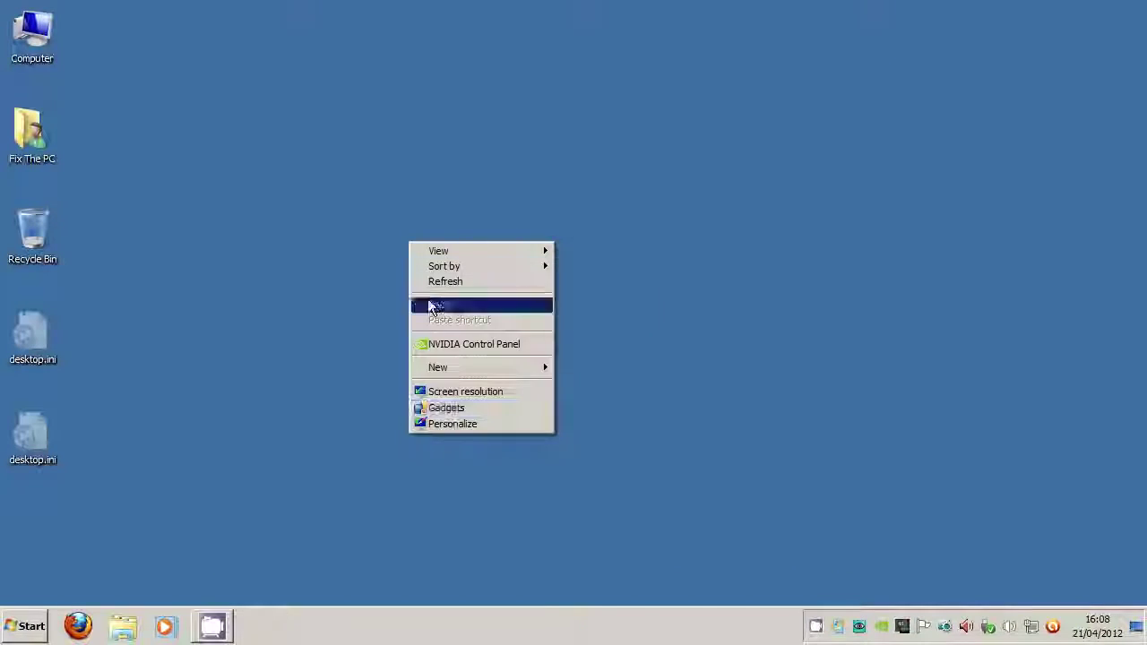
left_click(449, 421)
left_click_drag(902, 321, 902, 212)
left_click(536, 302)
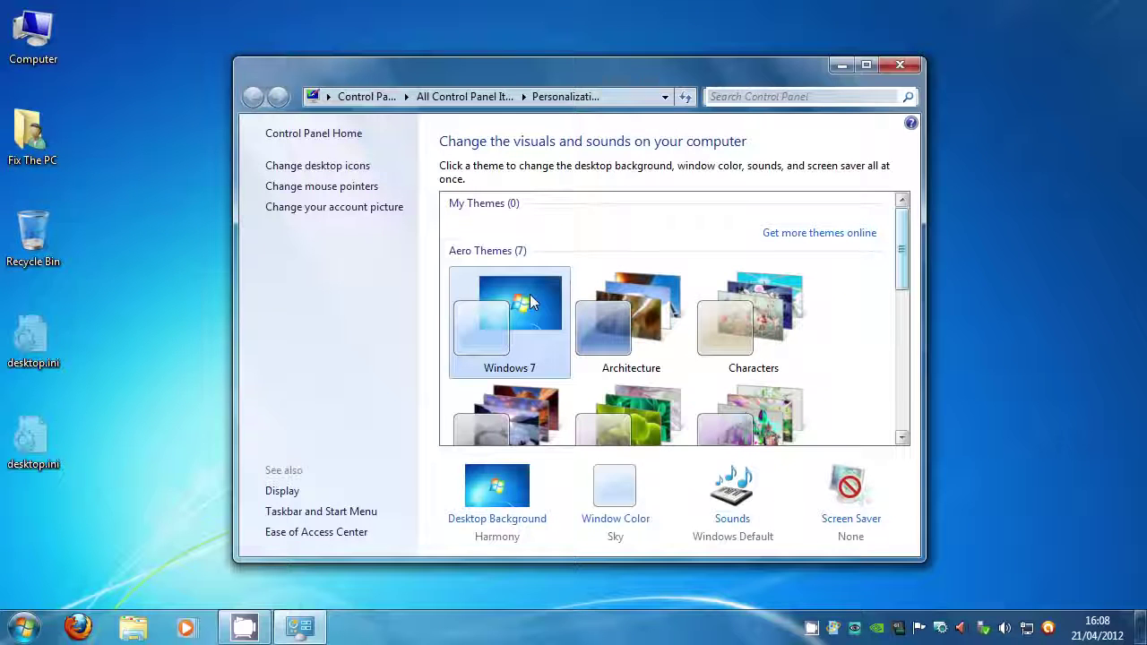
left_click(911, 68)
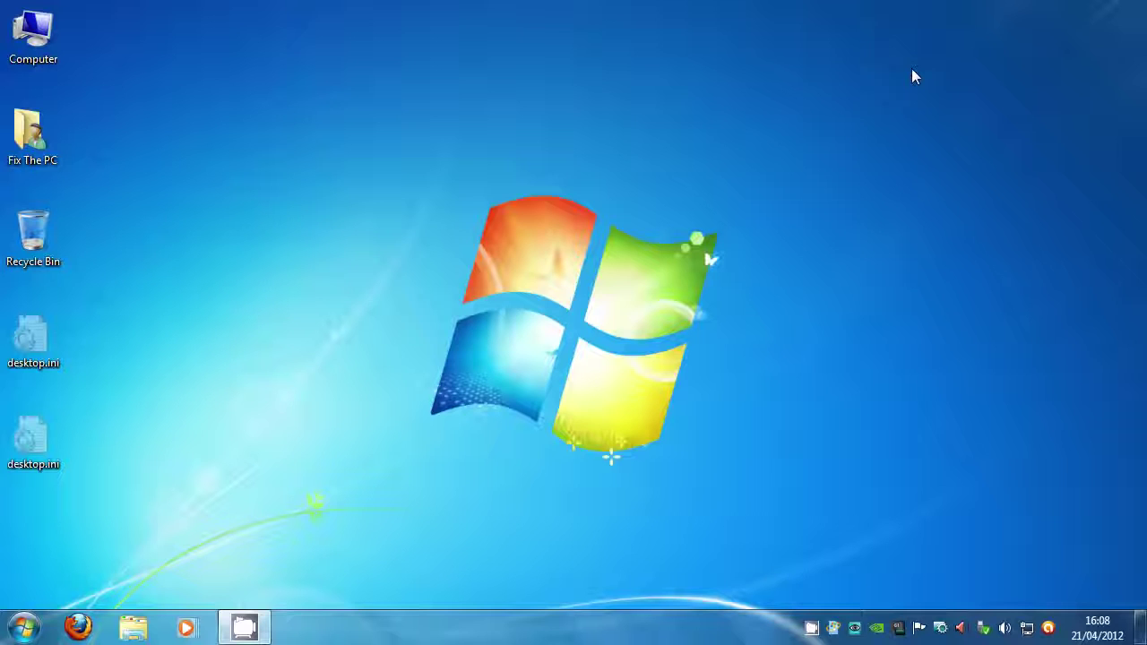